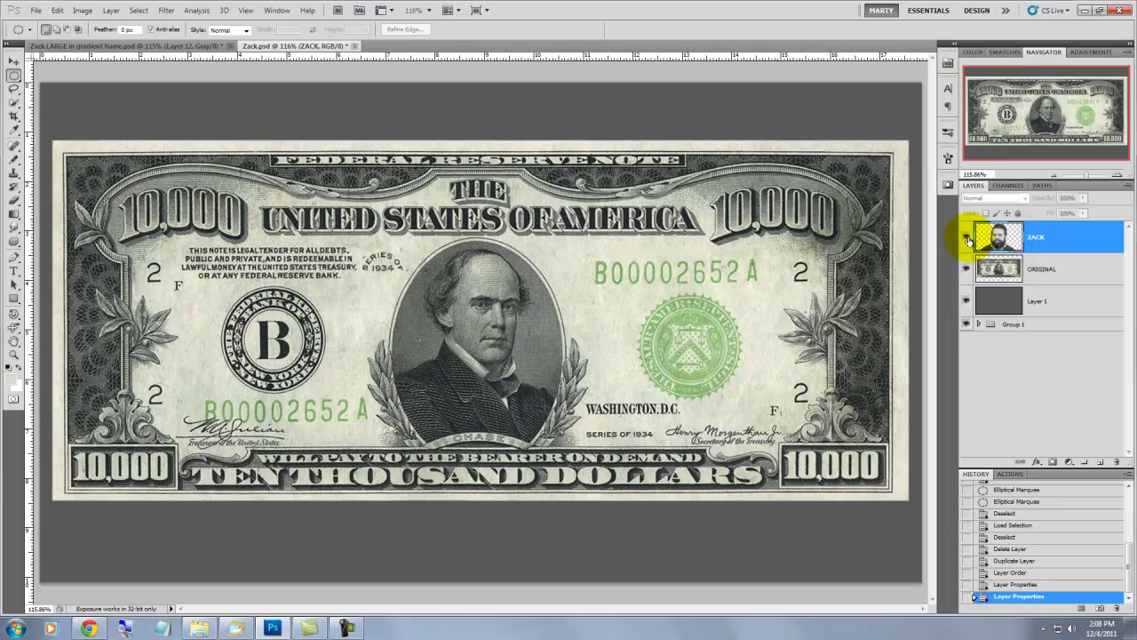
# Hide the bearded man's photo layer and make the ORIGINAL banknote layer active.
pyautogui.click(966, 238)
pyautogui.click(967, 269)
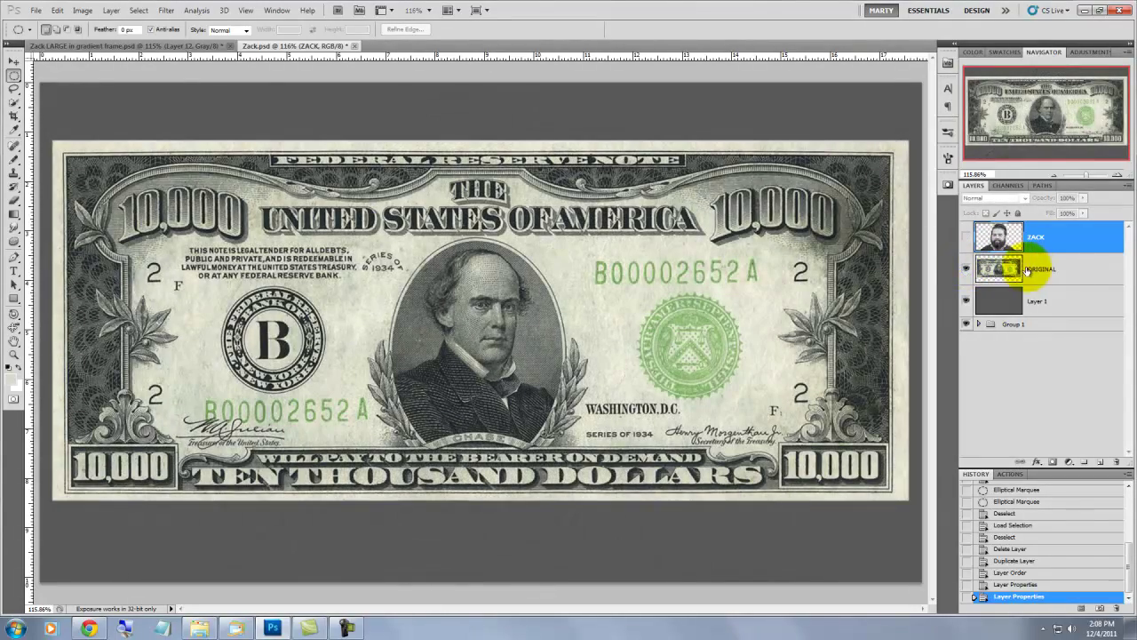
pyautogui.click(1033, 268)
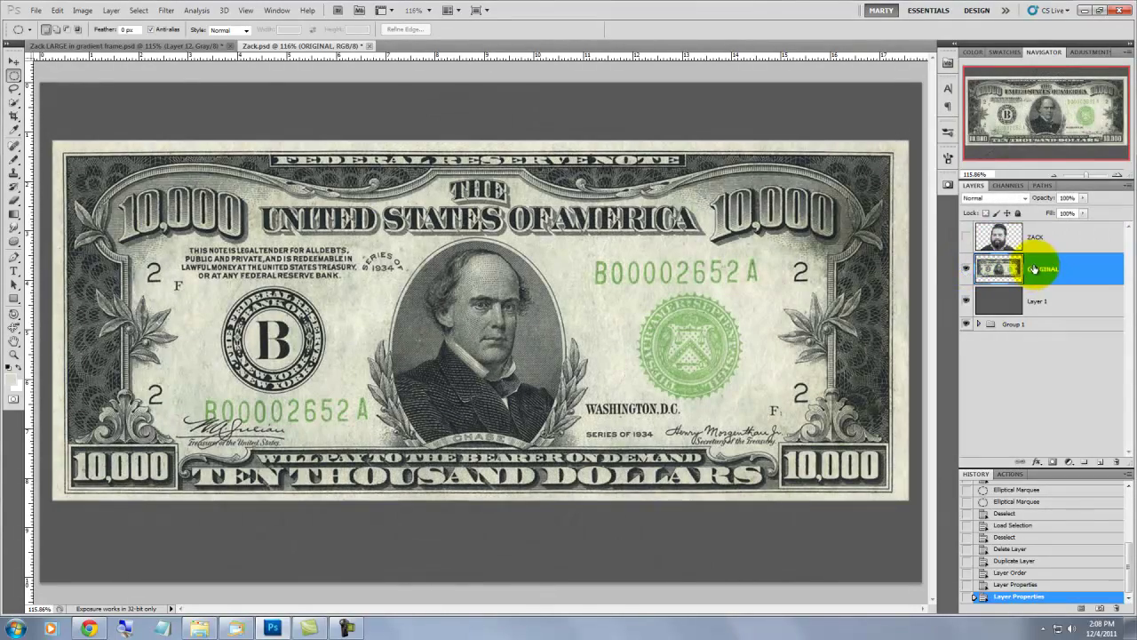
# Select the inside of the portrait oval with an elliptical marquee, excluding the curved CHASE banner at its base.
pyautogui.click(13, 354)
pyautogui.moveTo(338, 232); pyautogui.dragTo(615, 490)
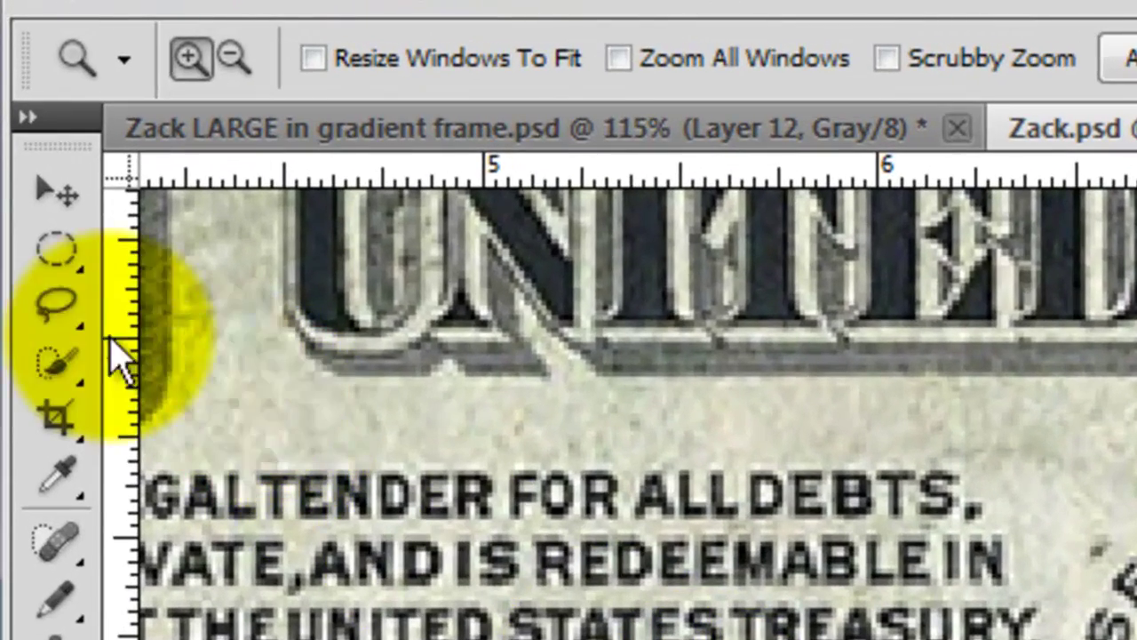
pyautogui.click(15, 77)
pyautogui.click(62, 262)
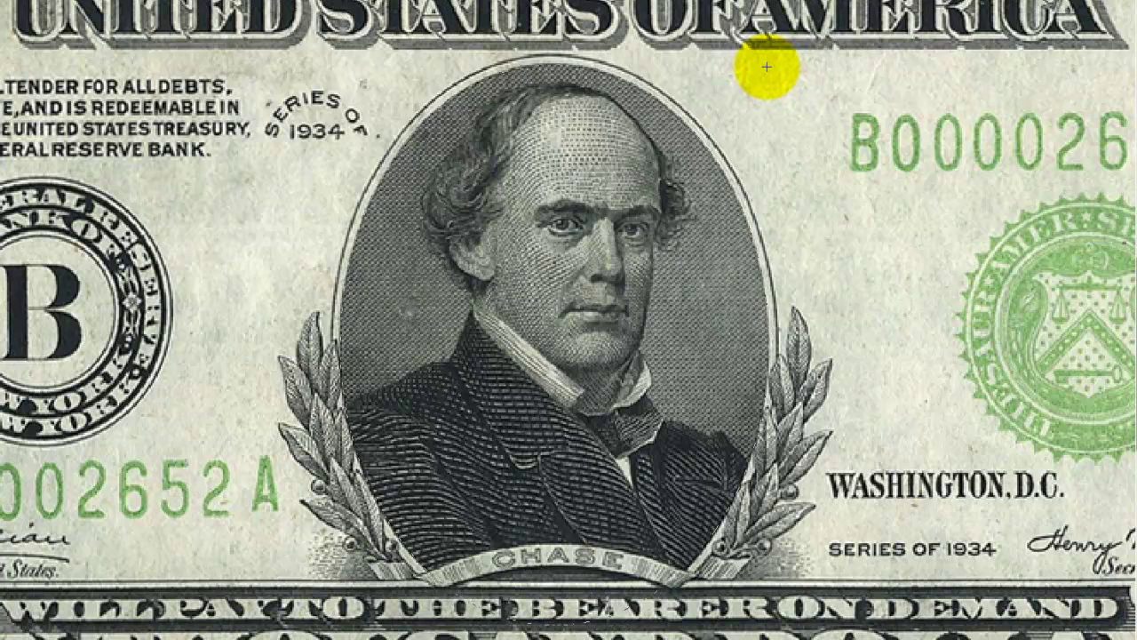
pyautogui.moveTo(765, 67); pyautogui.dragTo(581, 594)
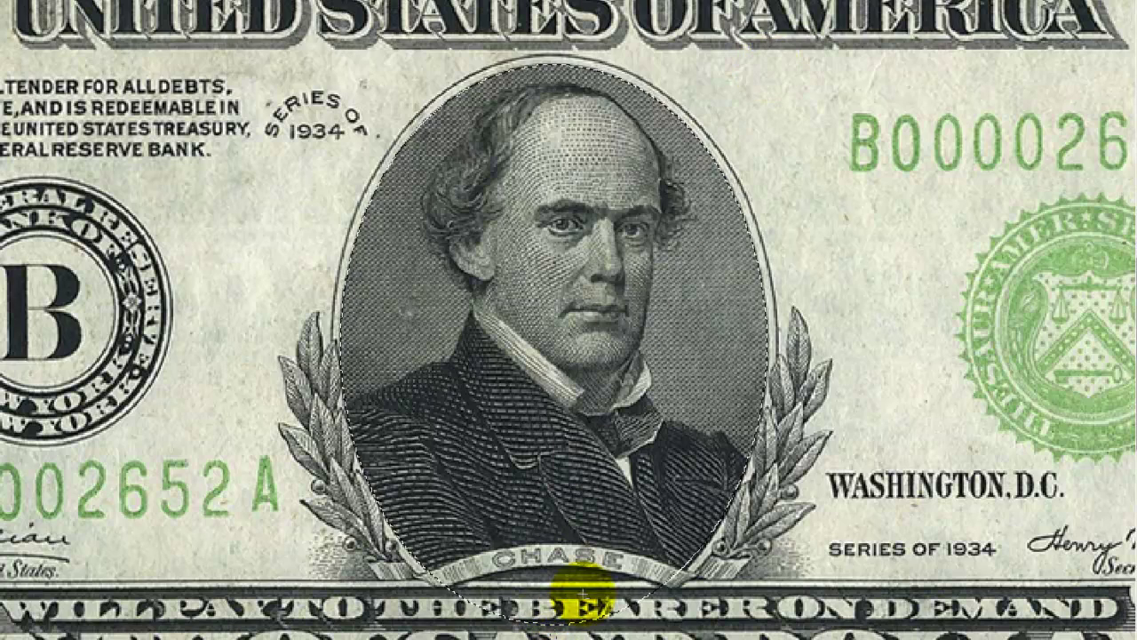
pyautogui.click(720, 544)
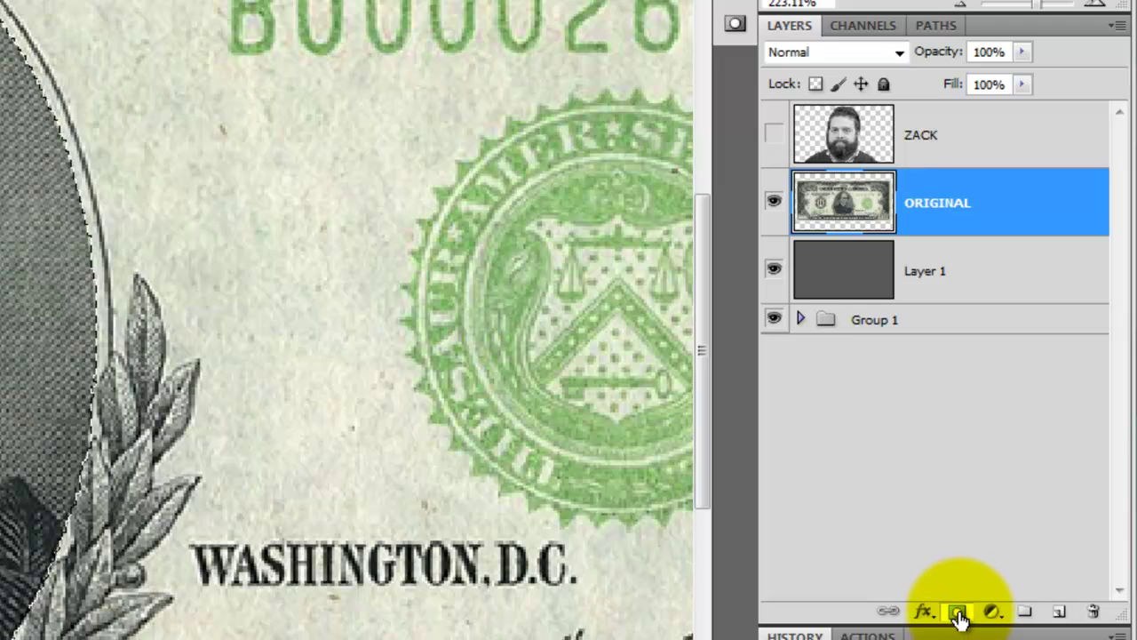
# Duplicate the ORIGINAL layer with a mask made from the oval selection, and delete the mask from the lower ORIGINAL layer.
pyautogui.click(957, 613)
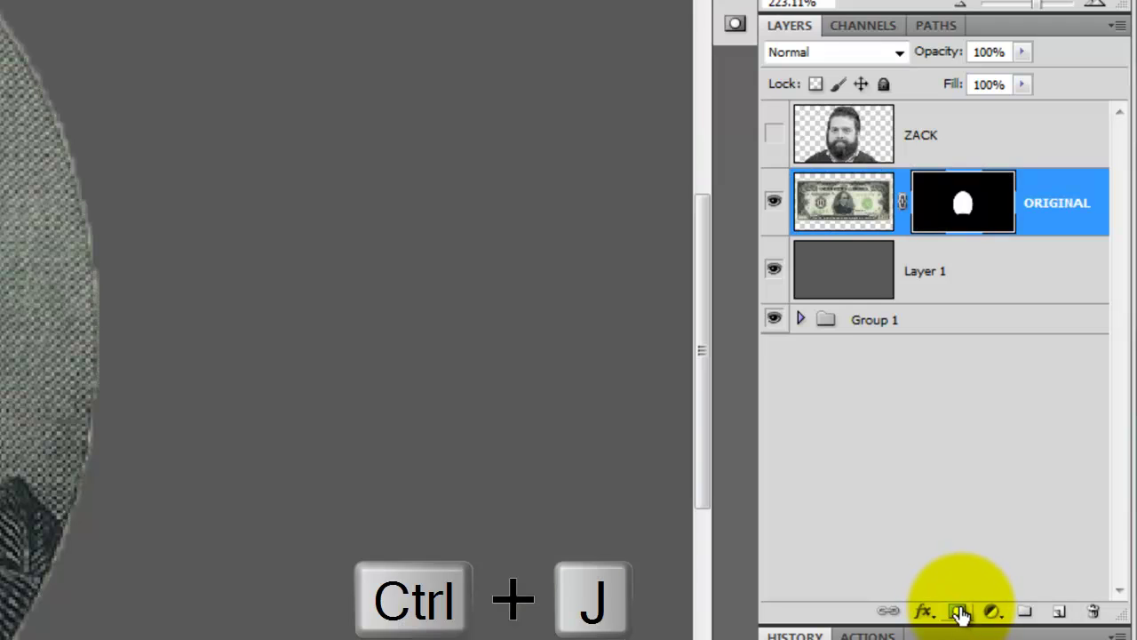
pyautogui.hotkey('ctrl', 'j')
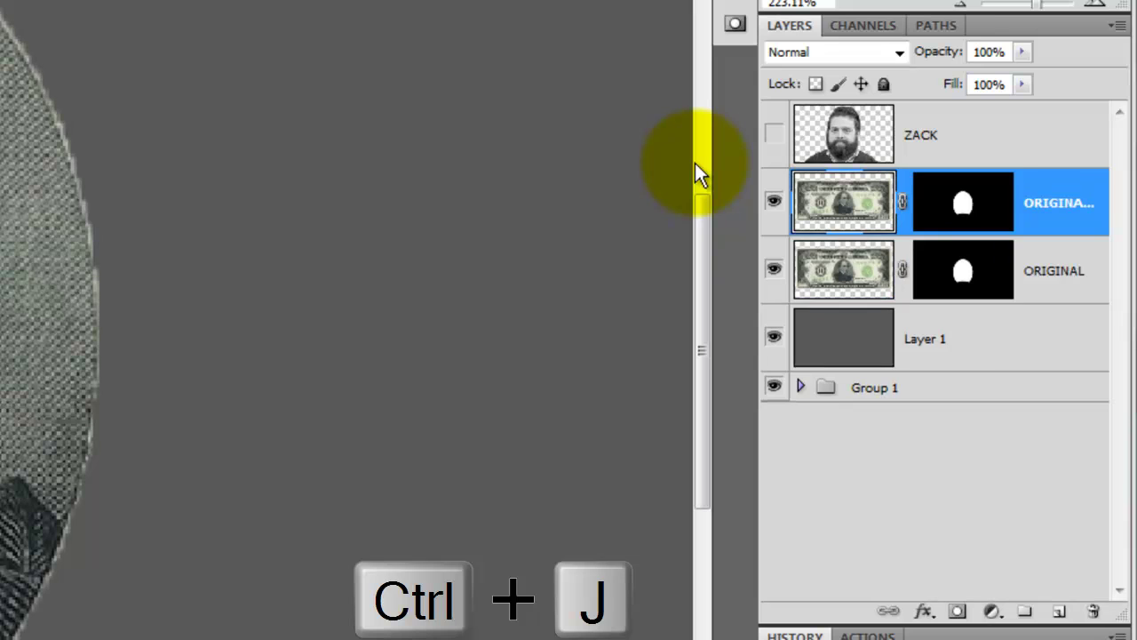
pyautogui.moveTo(908, 195); pyautogui.dragTo(1078, 602)
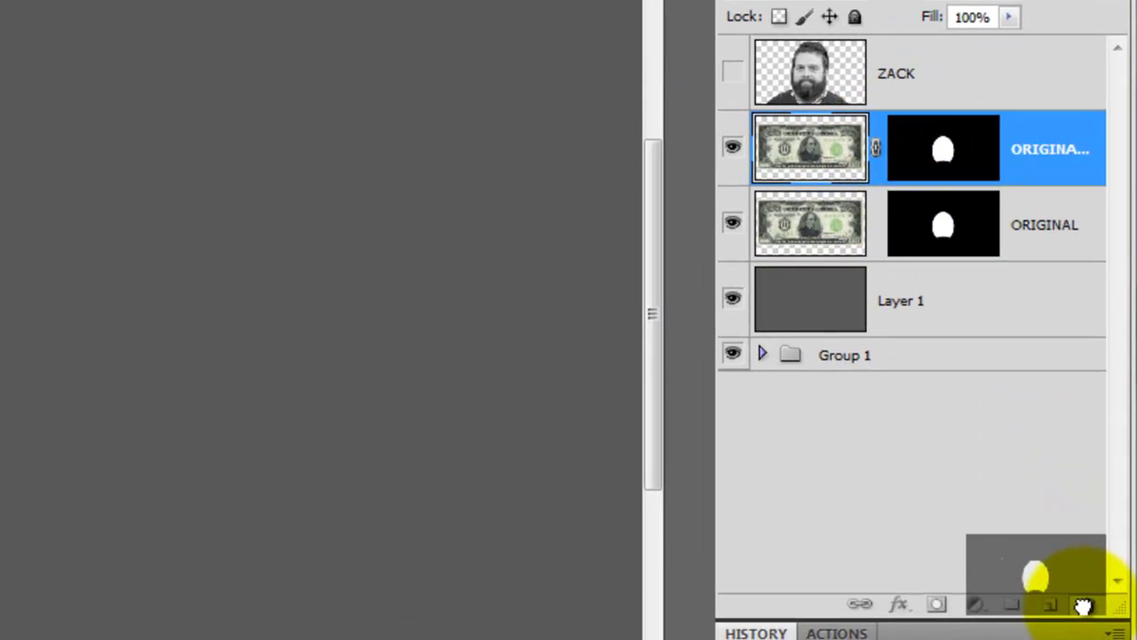
pyautogui.click(226, 325)
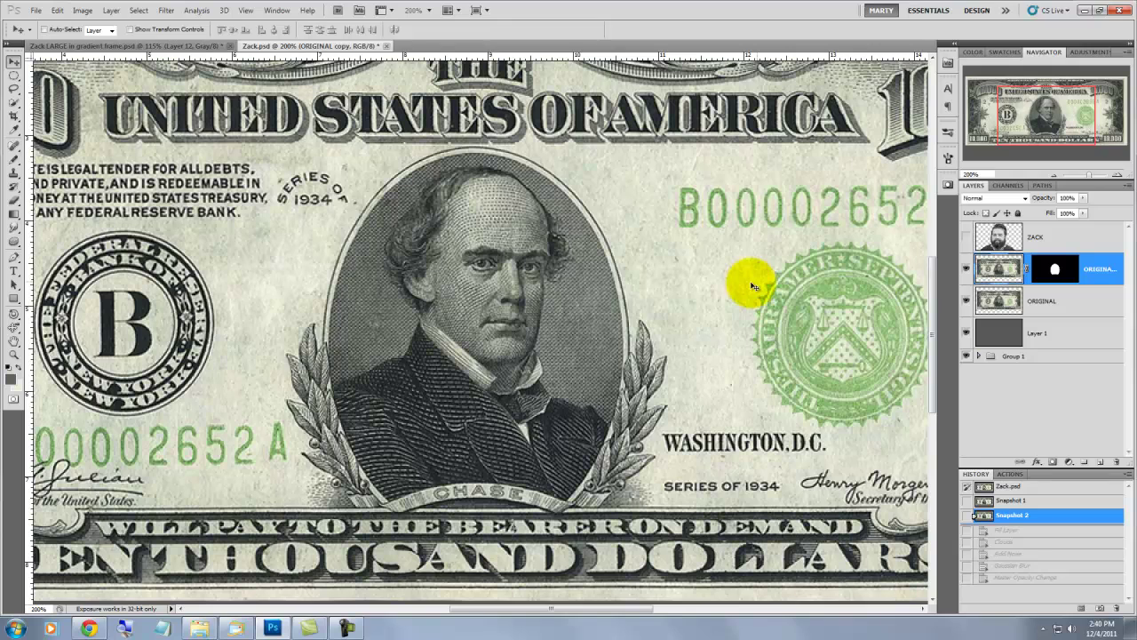
# Sample the light paper color just beside the portrait oval and fill the masked layer copy with it.
pyautogui.press('i')
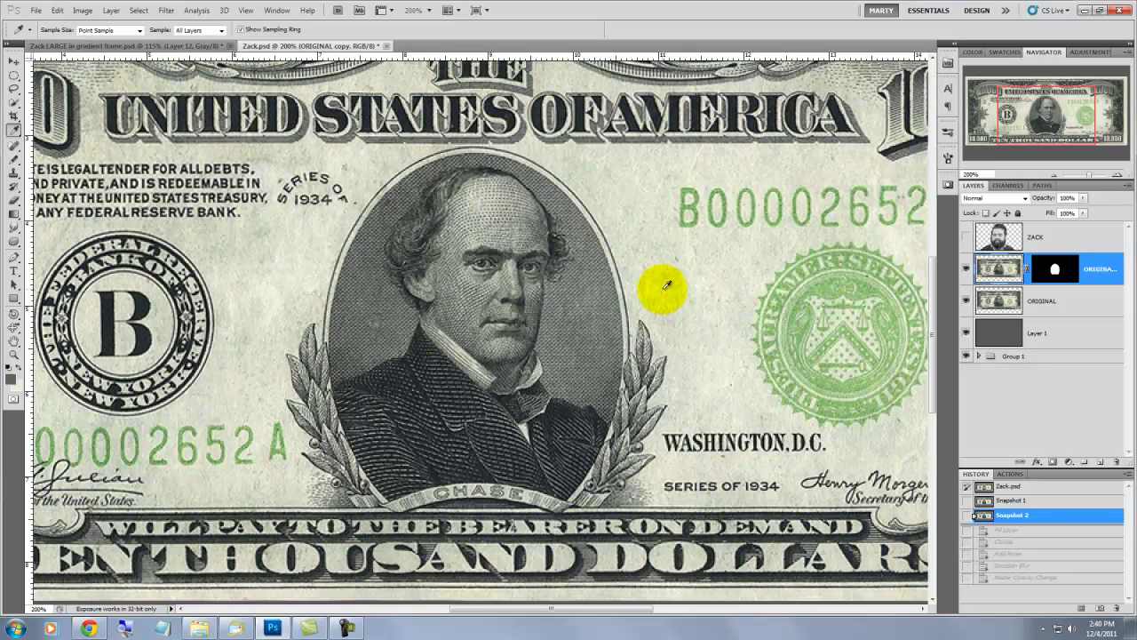
pyautogui.click(658, 287)
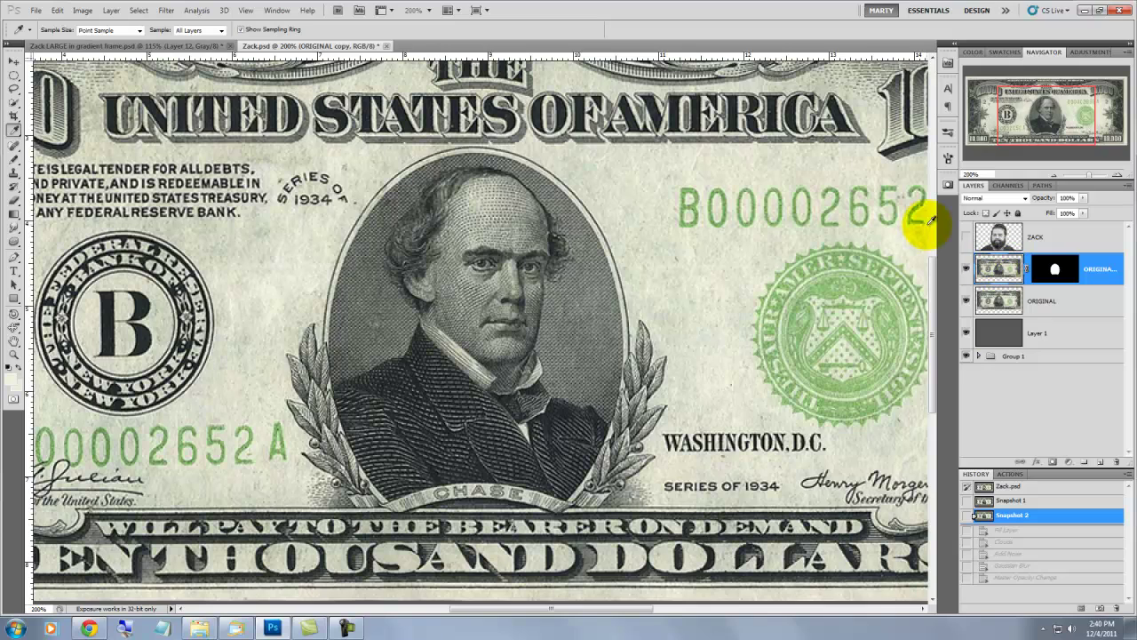
pyautogui.hotkey('alt', 'Delete')
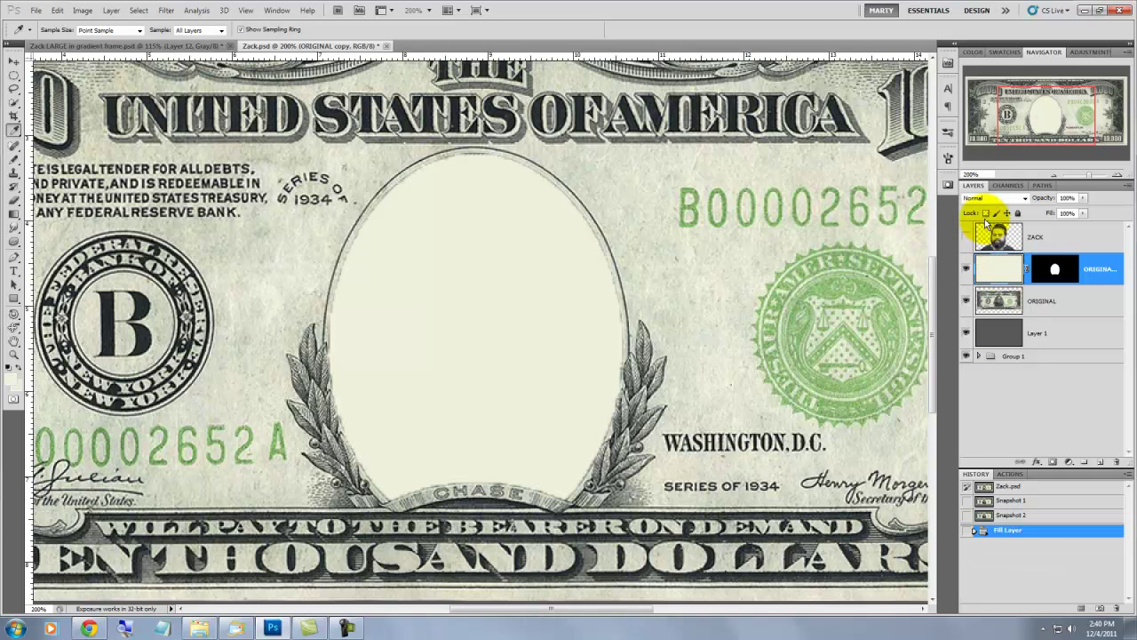
# Duplicate the paper-colored oval layer and set the foreground color to 61645c.
pyautogui.hotkey('ctrl', 'j')
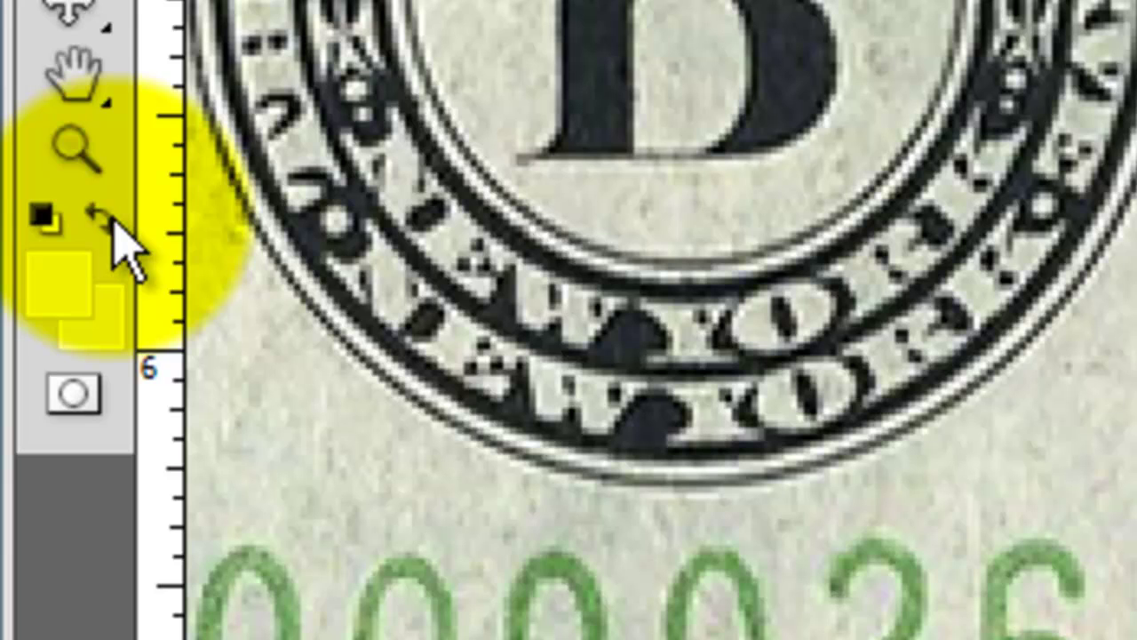
pyautogui.click(74, 284)
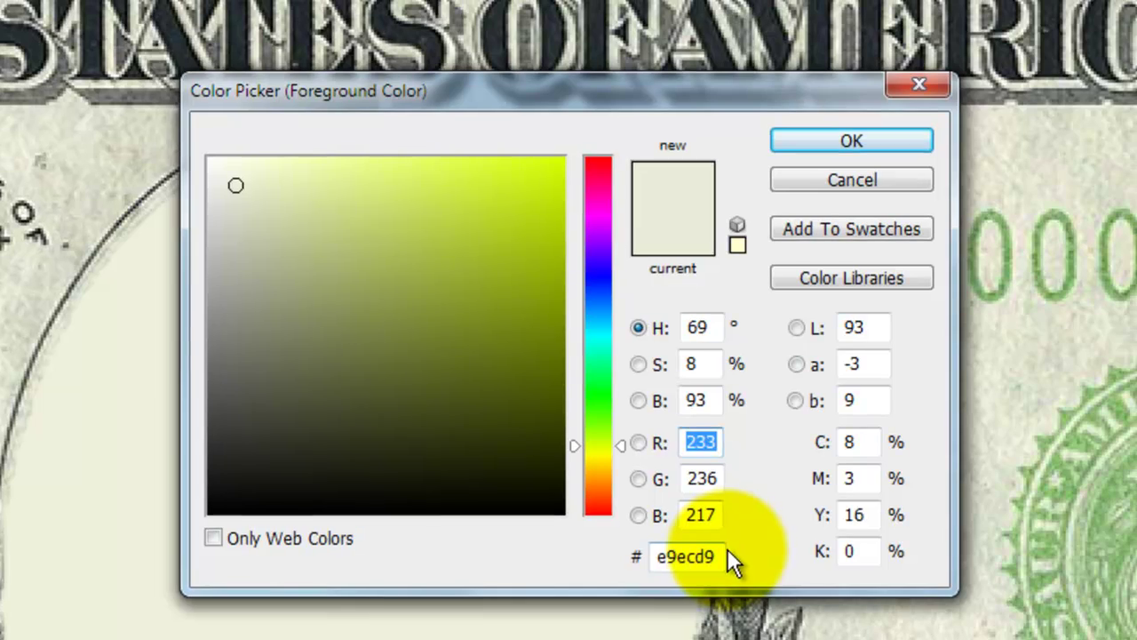
pyautogui.doubleClick(686, 556)
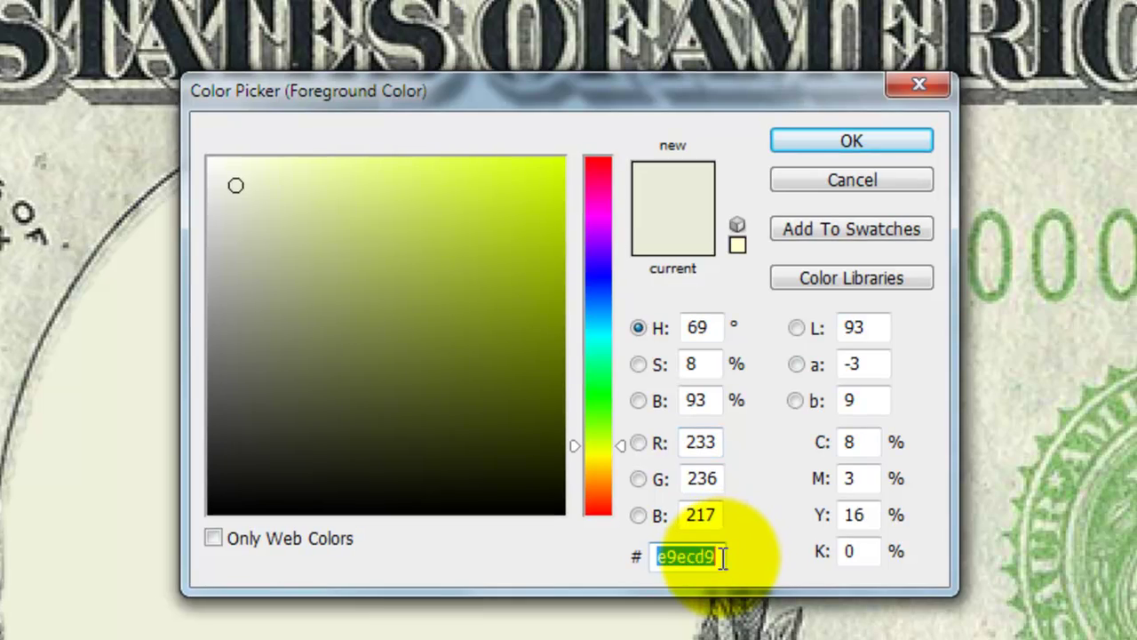
pyautogui.write('616')
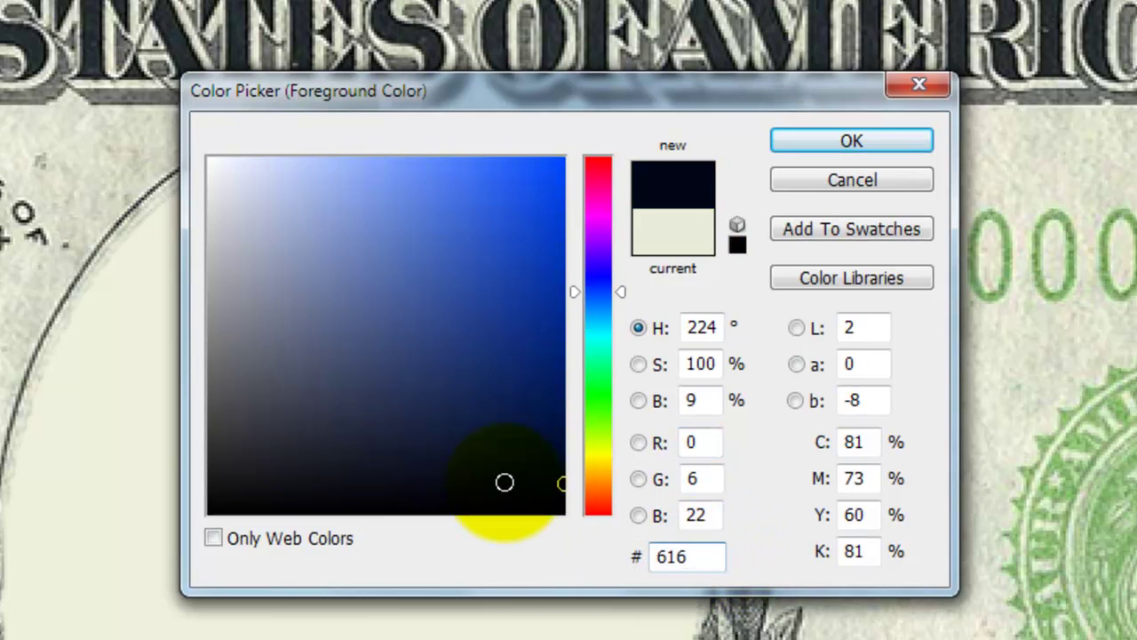
pyautogui.write('45c')
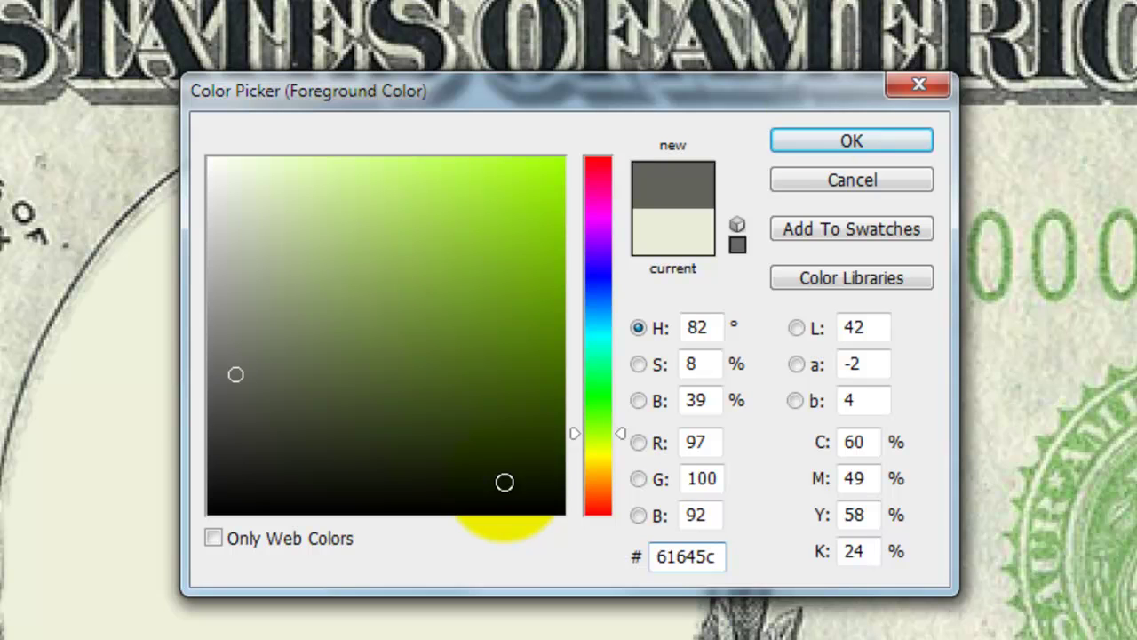
pyautogui.click(880, 142)
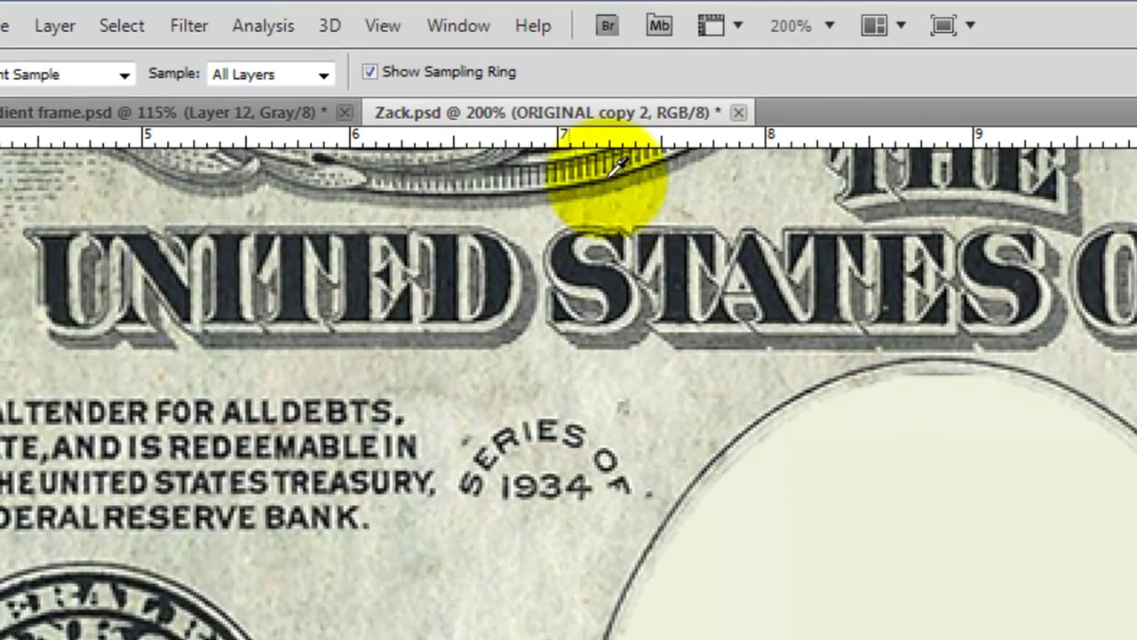
# Render Clouds on the duplicated oval layer.
pyautogui.click(190, 25)
pyautogui.moveTo(277, 460)
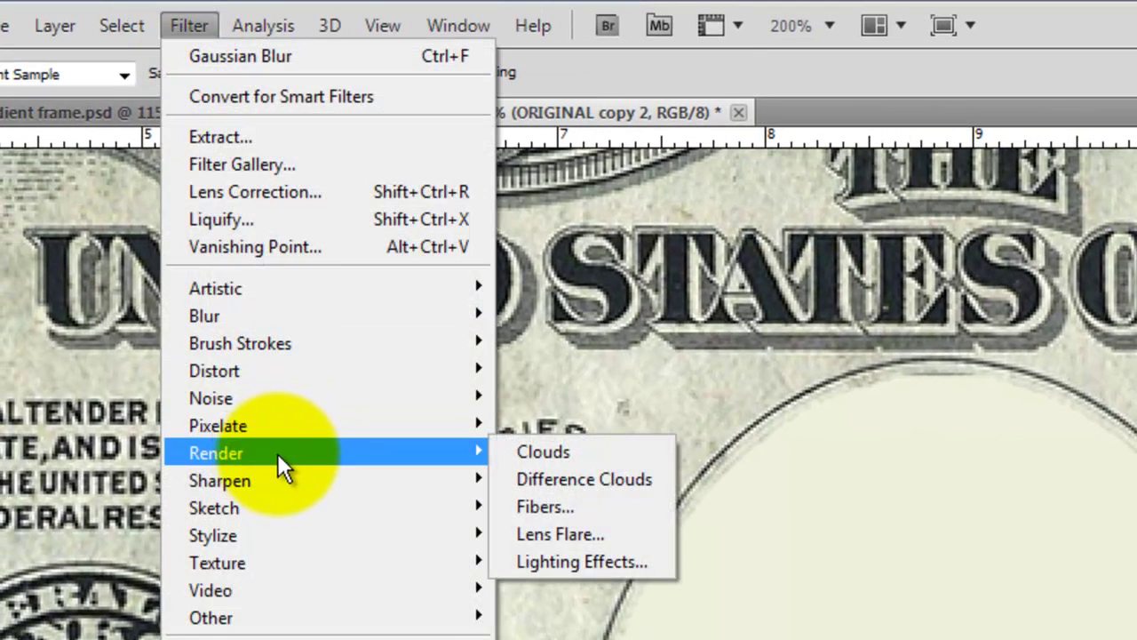
pyautogui.click(565, 455)
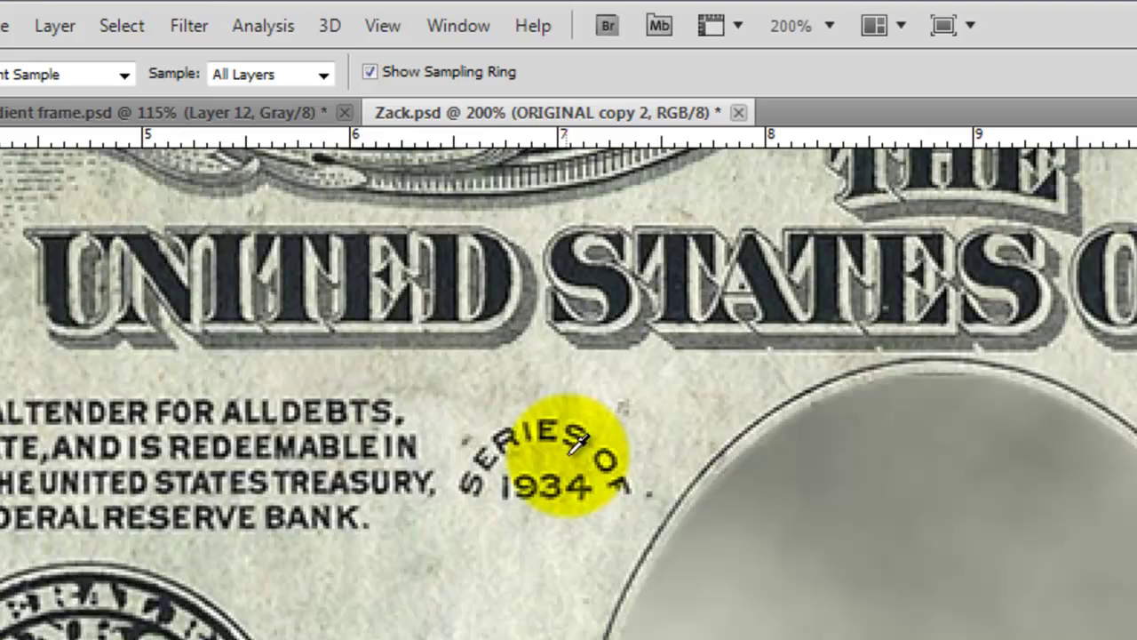
# Add 5% monochromatic Gaussian noise to the clouds layer.
pyautogui.click(185, 25)
pyautogui.moveTo(274, 389)
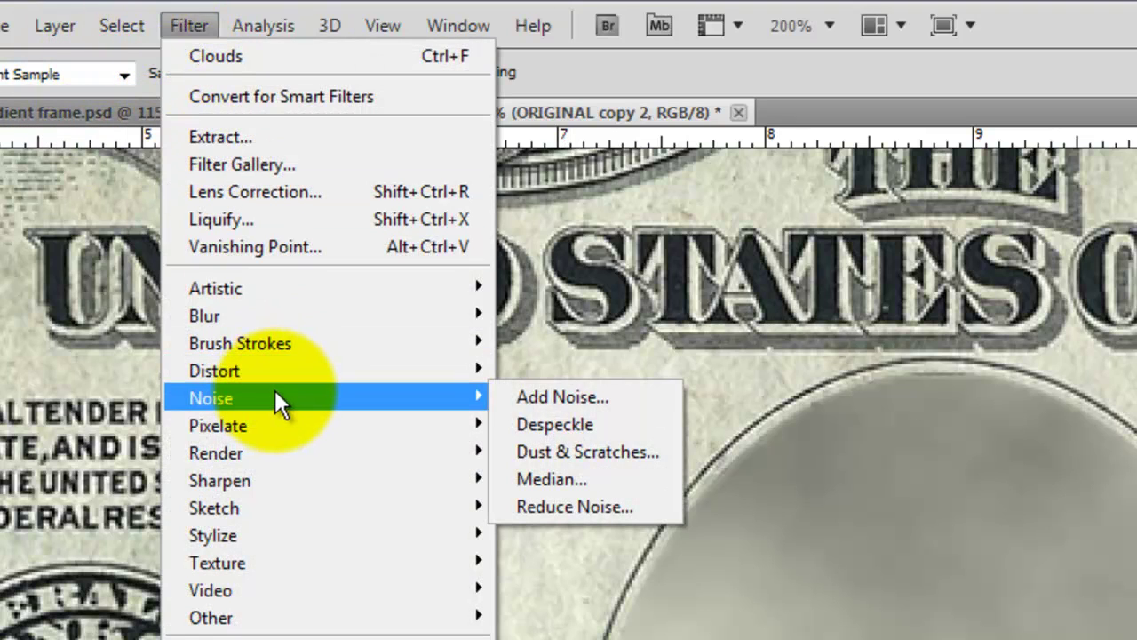
pyautogui.click(592, 397)
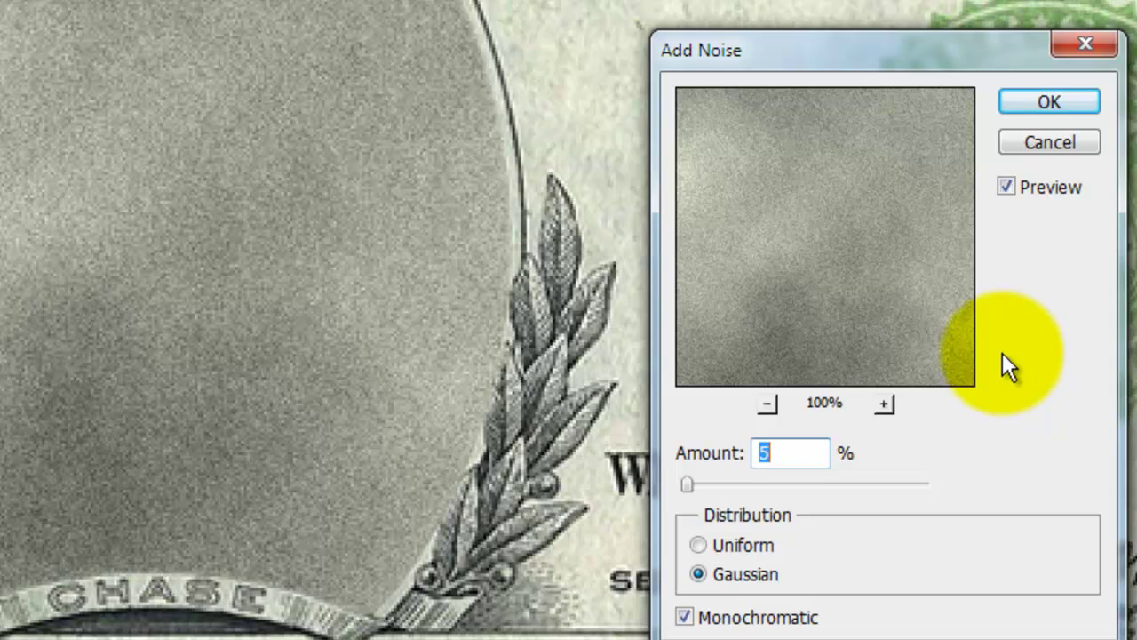
pyautogui.click(1049, 102)
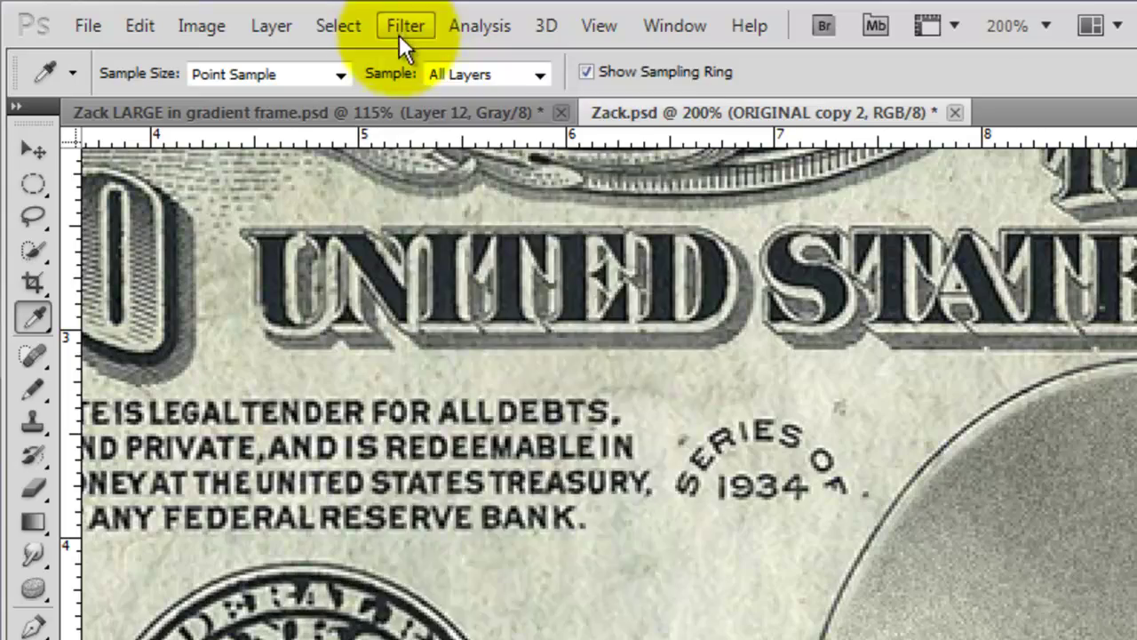
# Apply a Gaussian Blur of 0.5 pixels to the clouds layer and set its opacity to 50%.
pyautogui.click(399, 34)
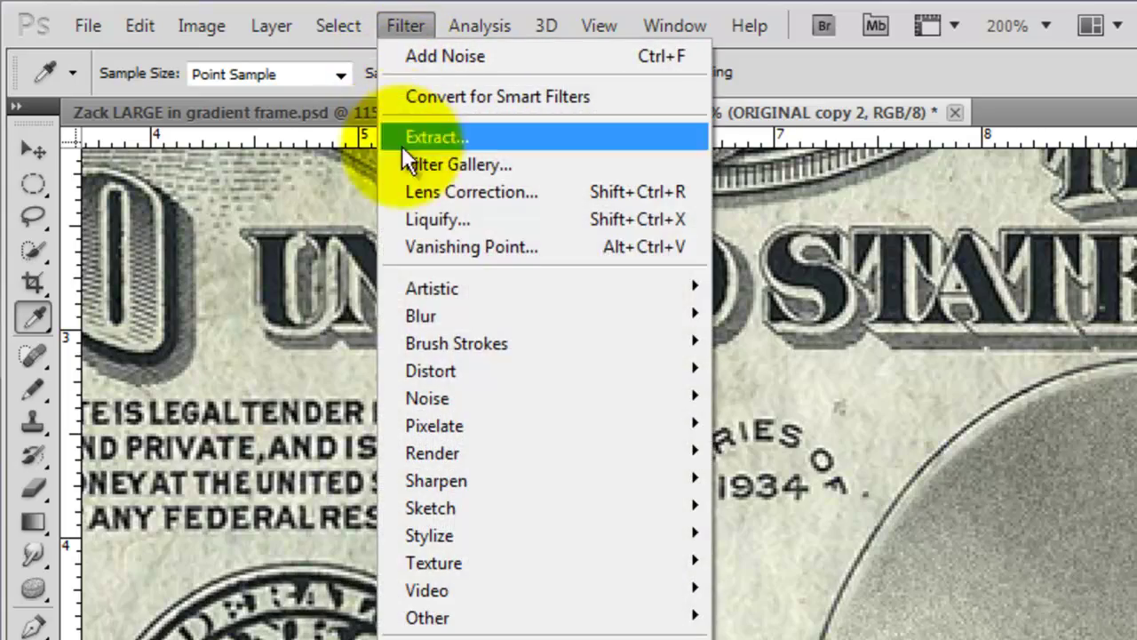
pyautogui.moveTo(473, 316)
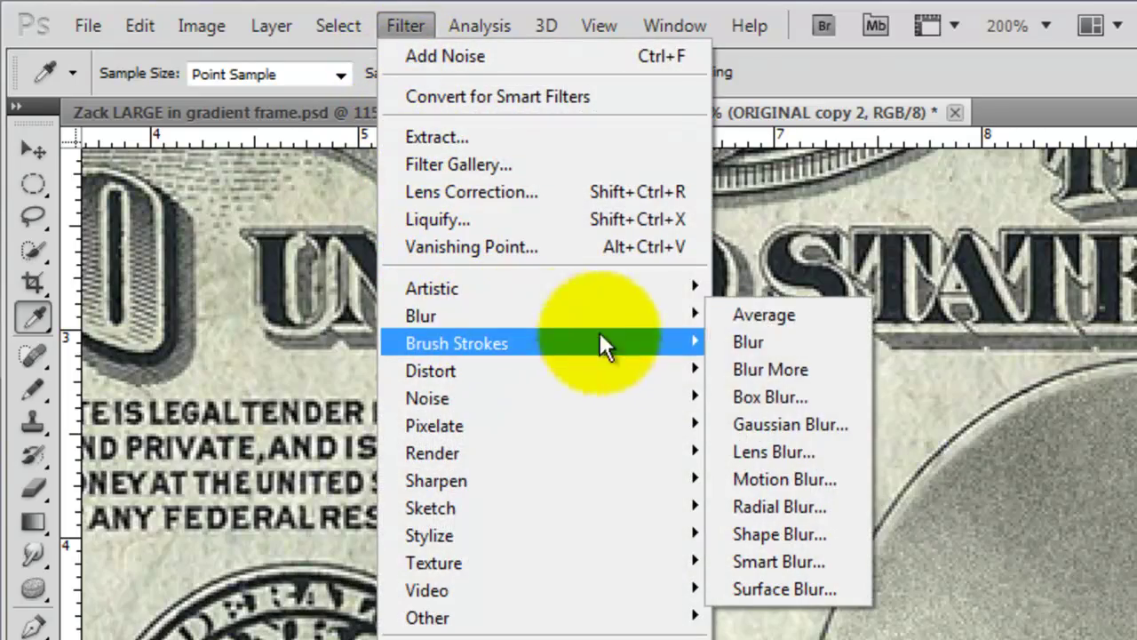
pyautogui.click(814, 426)
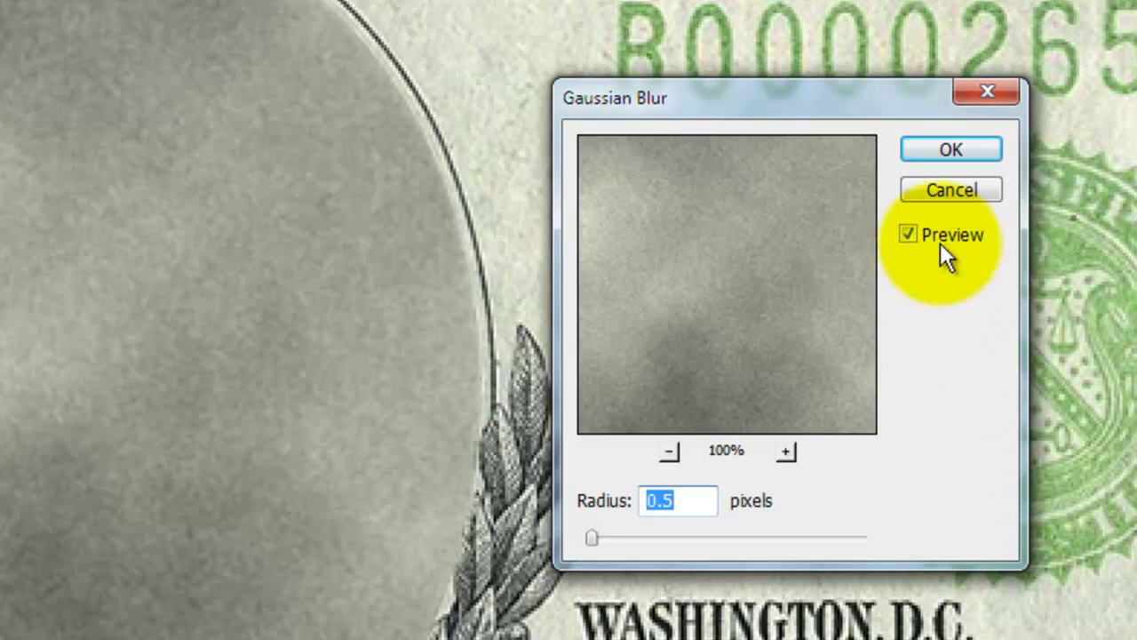
pyautogui.click(941, 153)
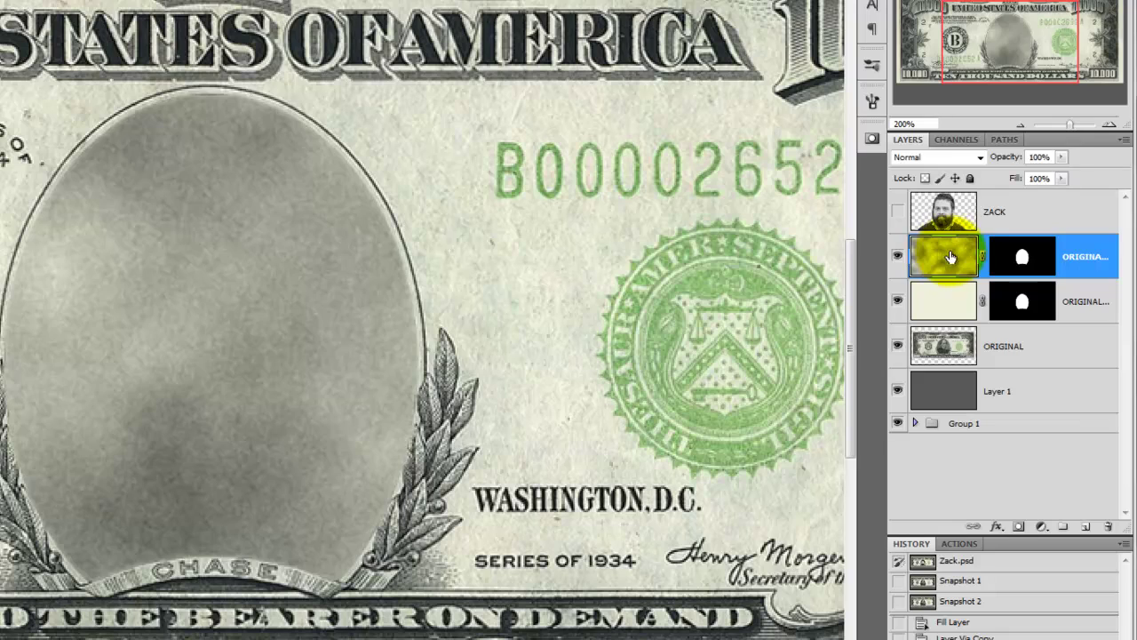
pyautogui.press('5')
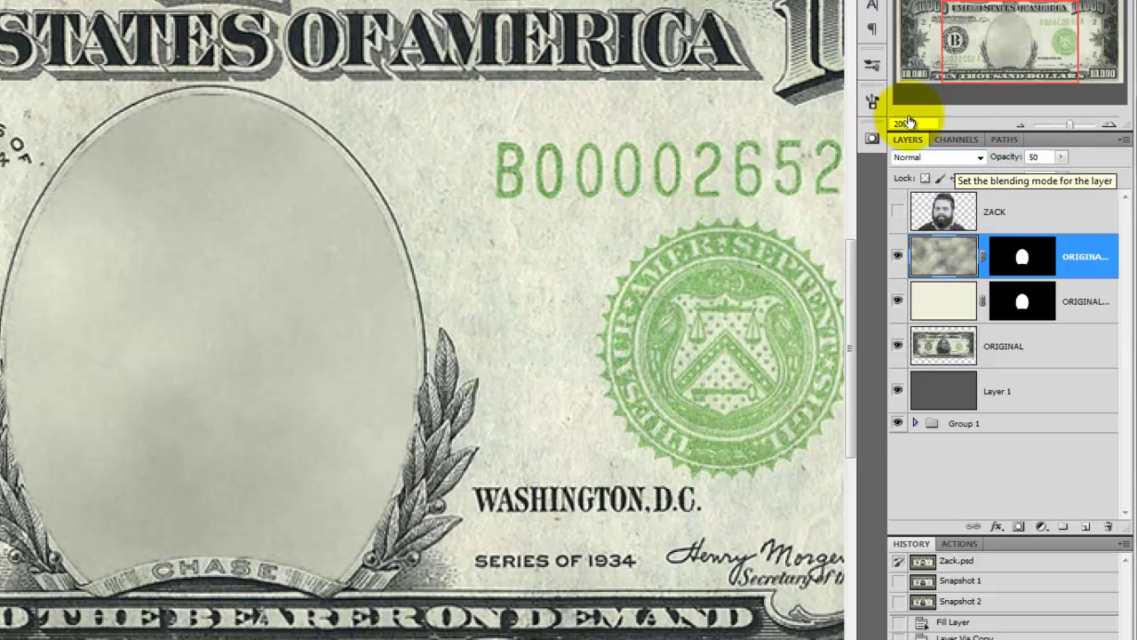
# Adjust the clouds layer's Levels to inputs 28, 1.02 and 219 with output black 49, and merge it into the paper-colored layer below.
pyautogui.hotkey('ctrl', 'l')
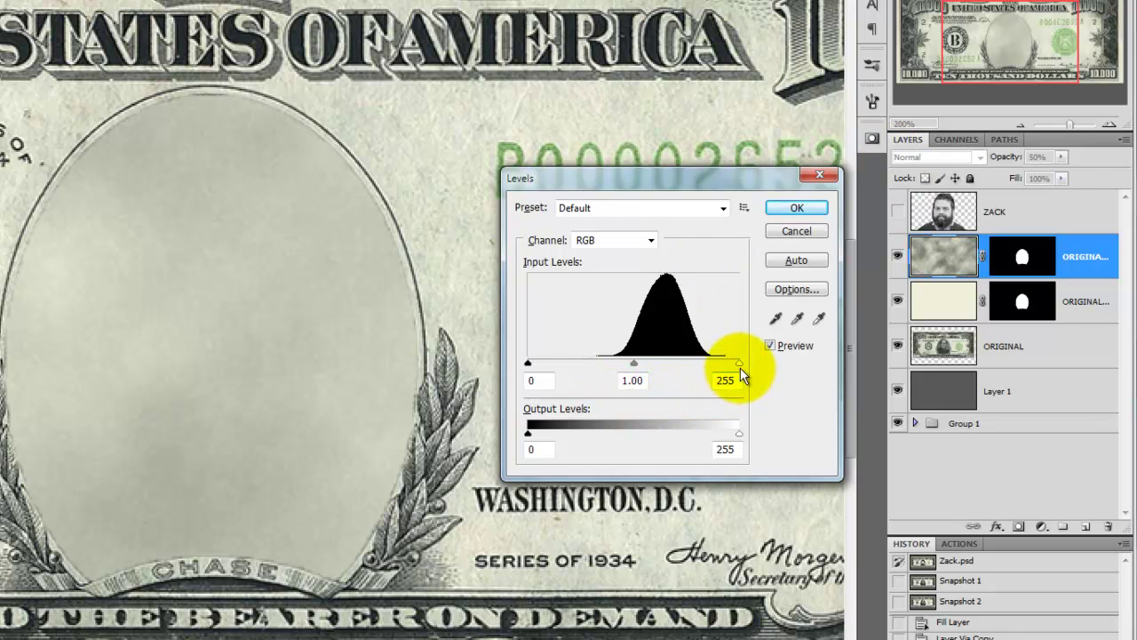
pyautogui.moveTo(738, 363); pyautogui.dragTo(709, 363)
pyautogui.moveTo(527, 364); pyautogui.dragTo(560, 364)
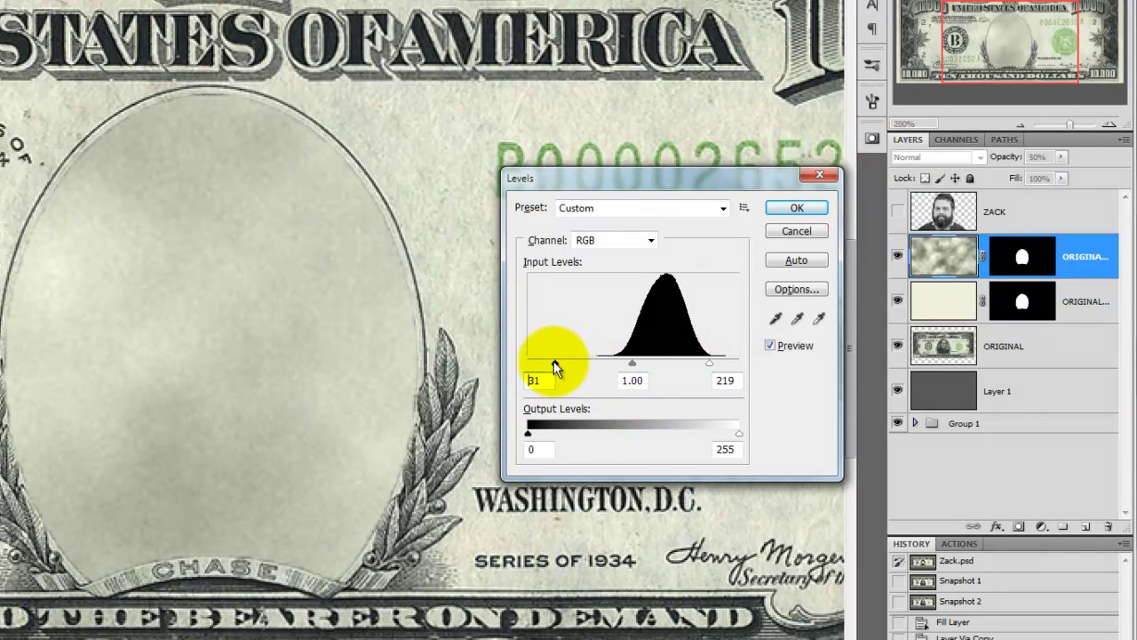
pyautogui.moveTo(639, 363); pyautogui.dragTo(629, 364)
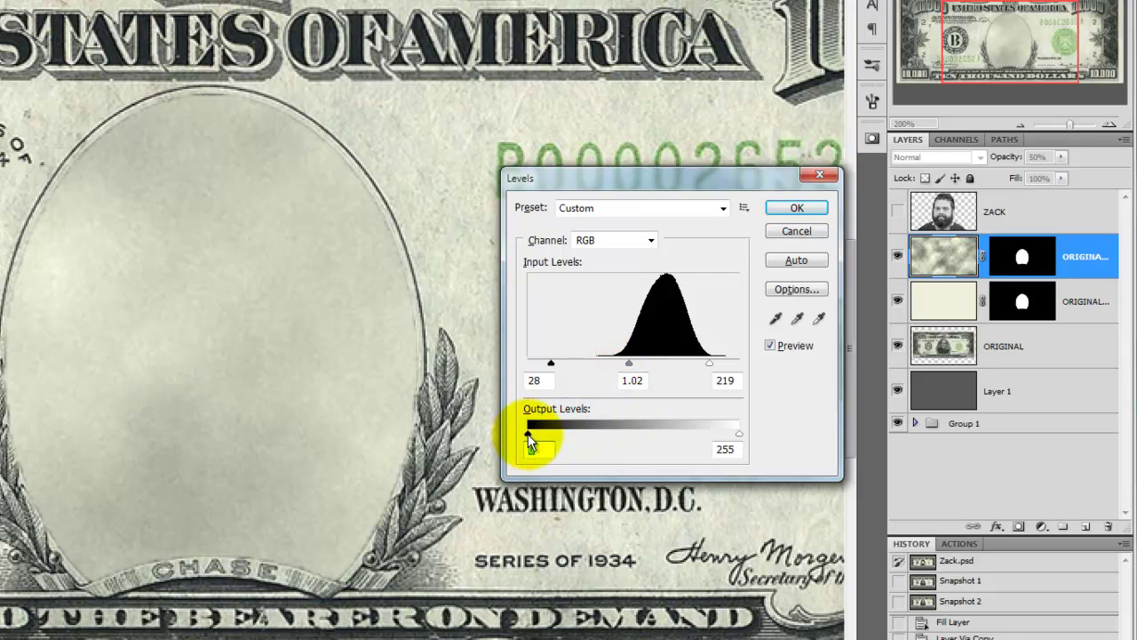
pyautogui.moveTo(568, 437); pyautogui.dragTo(571, 435)
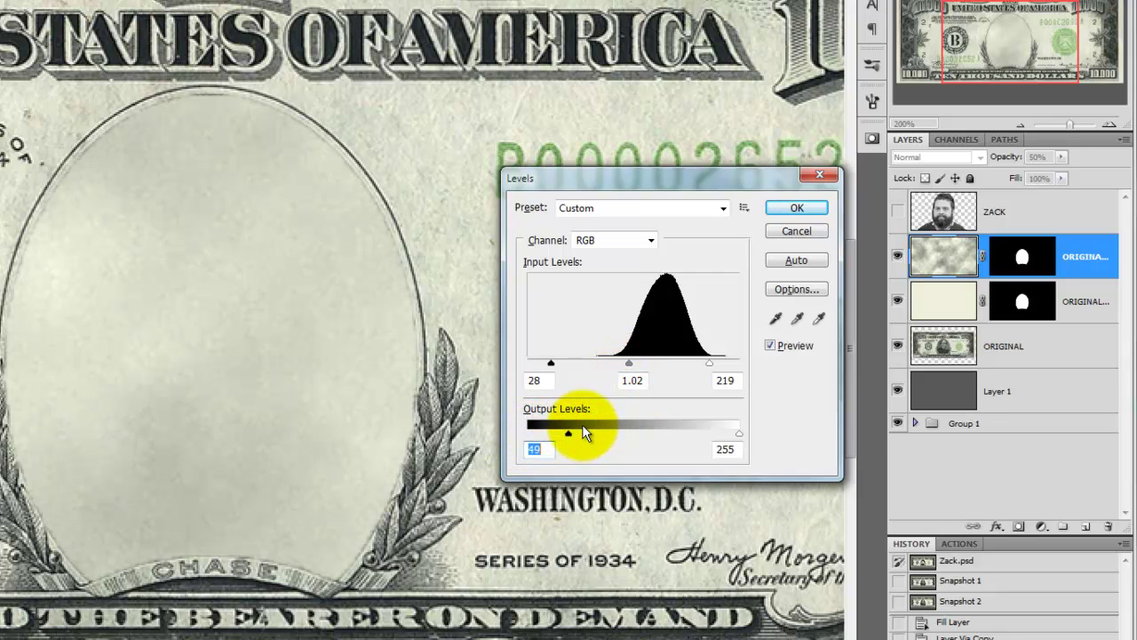
pyautogui.click(796, 211)
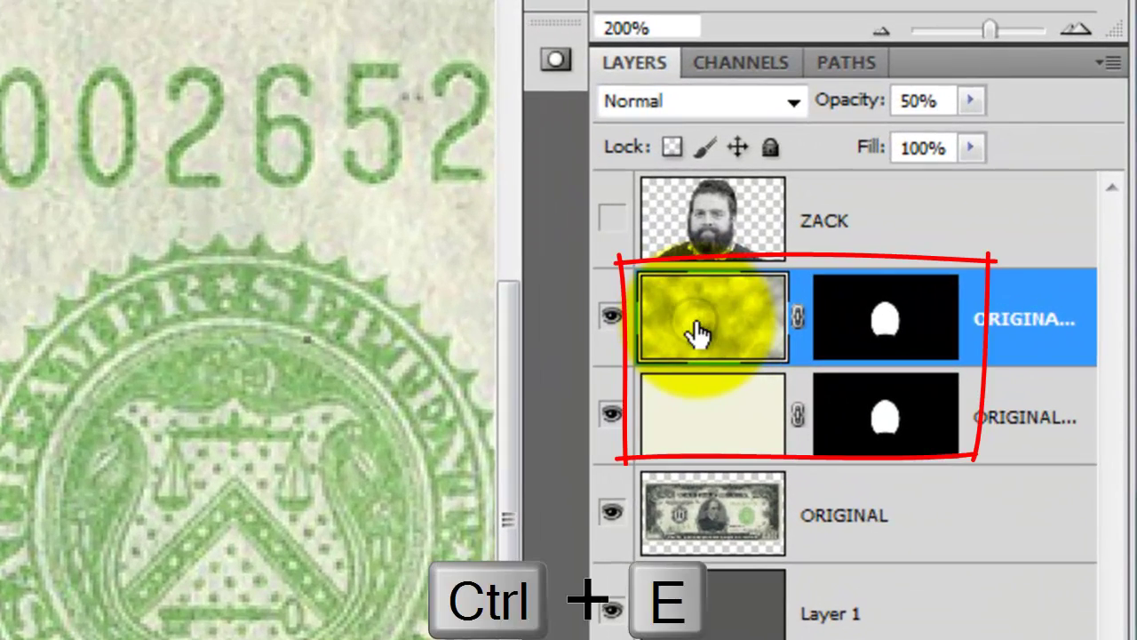
pyautogui.hotkey('ctrl', 'e')
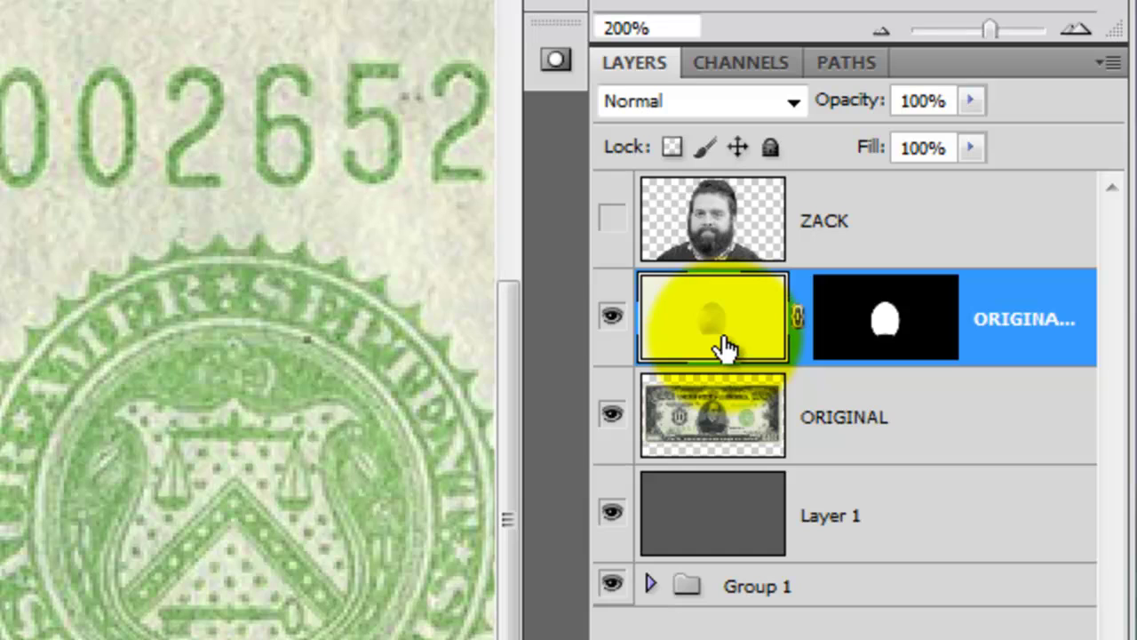
# Duplicate the ORIGINAL layer and paint the CHASE ribbon below the oval in Quick Mask mode, converting the mask to a selection.
pyautogui.click(727, 421)
pyautogui.hotkey('ctrl', 'j')
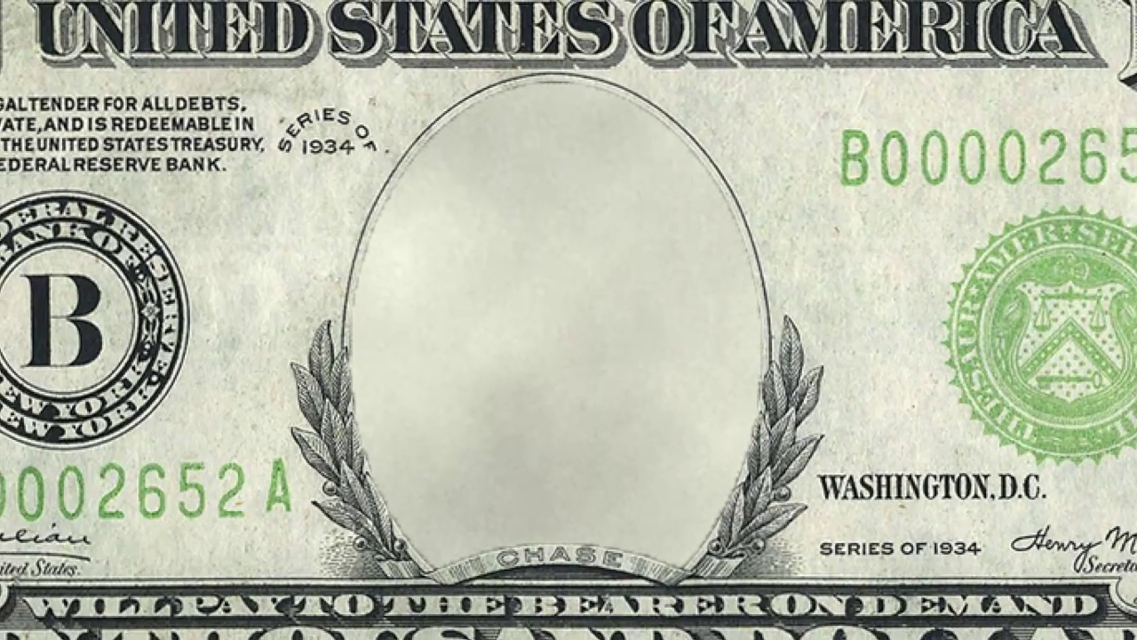
pyautogui.press('z')
pyautogui.moveTo(368, 488); pyautogui.dragTo(781, 633)
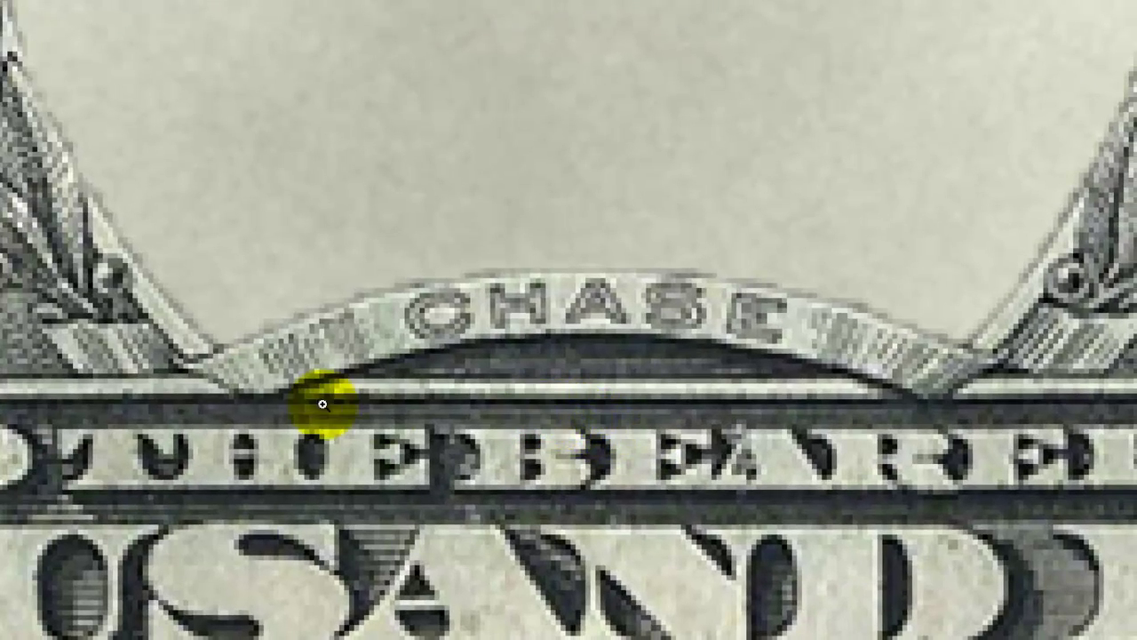
pyautogui.press('b')
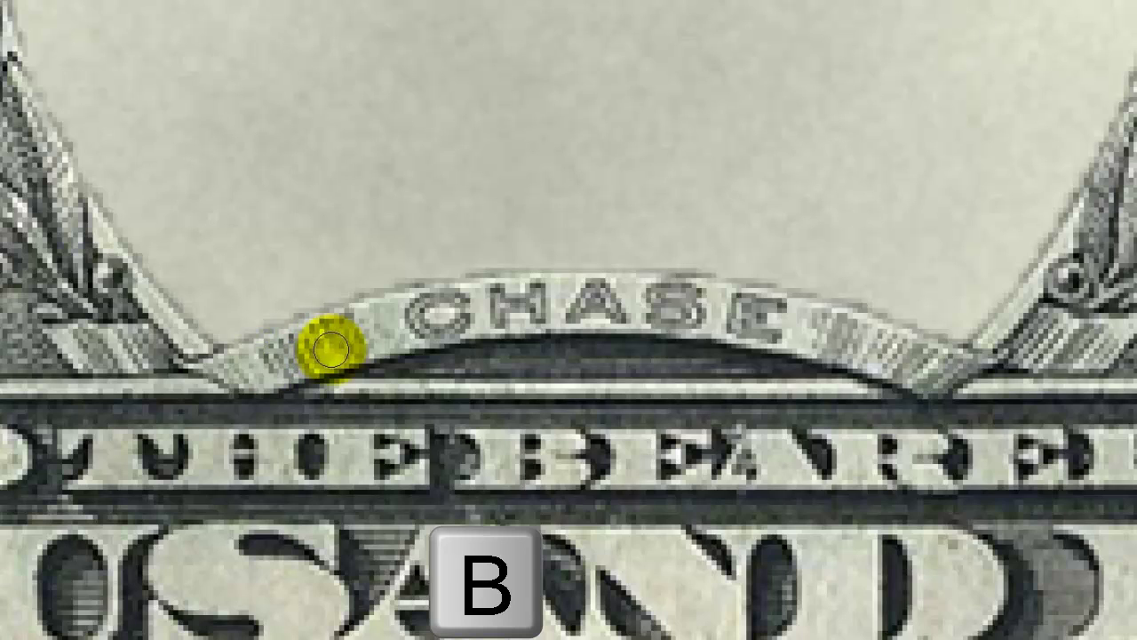
pyautogui.press('q')
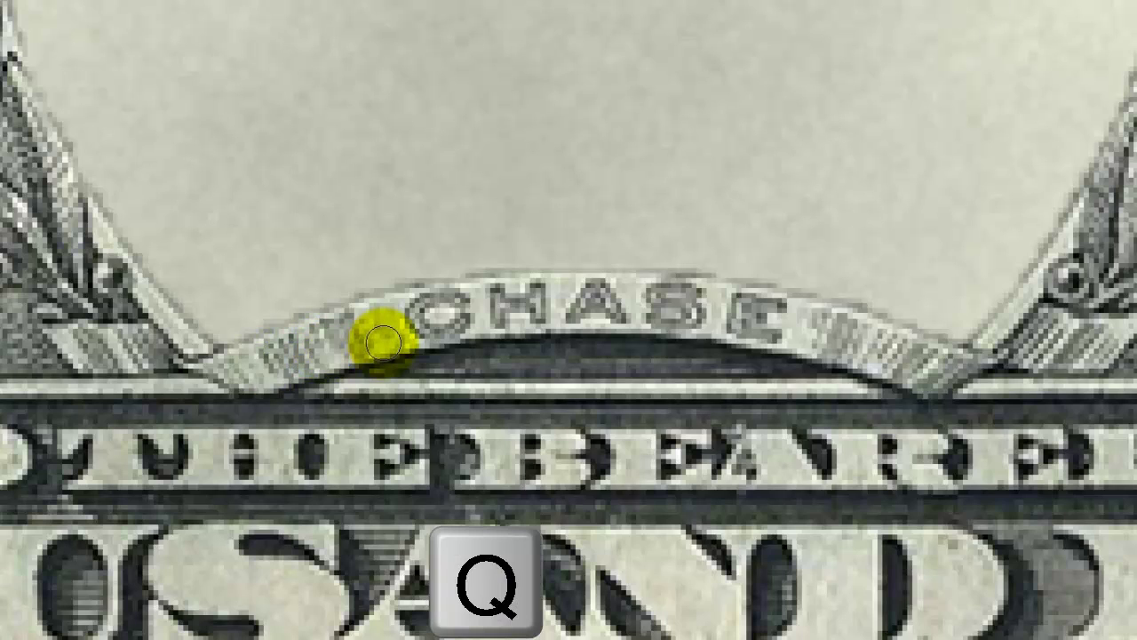
pyautogui.moveTo(367, 334)
pyautogui.mouseDown()
pyautogui.moveTo(315, 346)
pyautogui.moveTo(357, 338)
pyautogui.mouseUp()
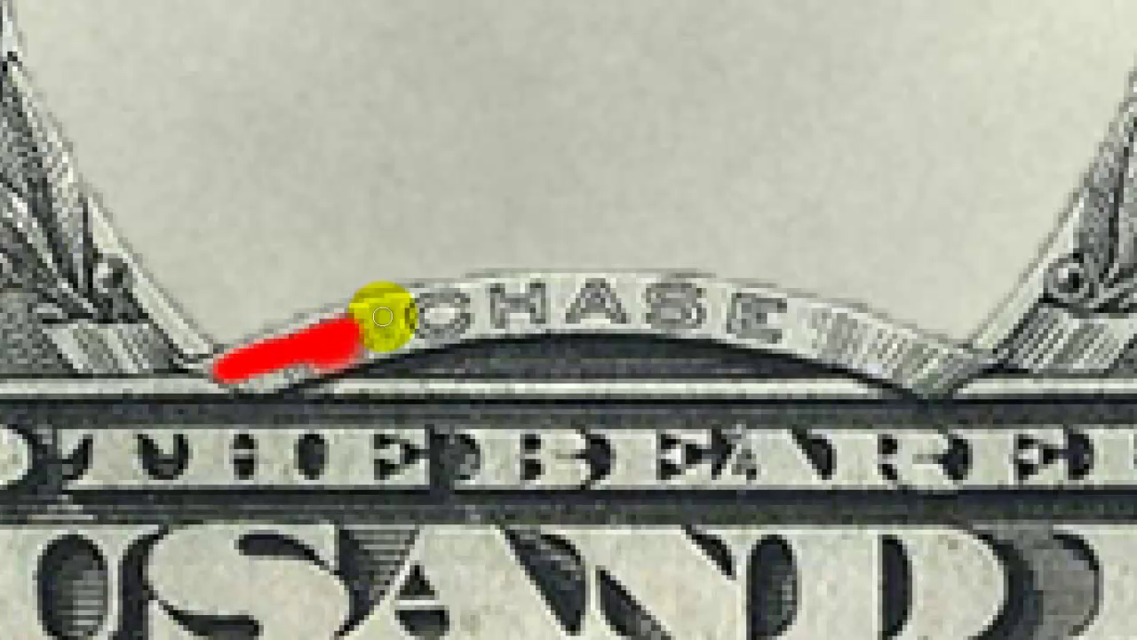
pyautogui.press('q')
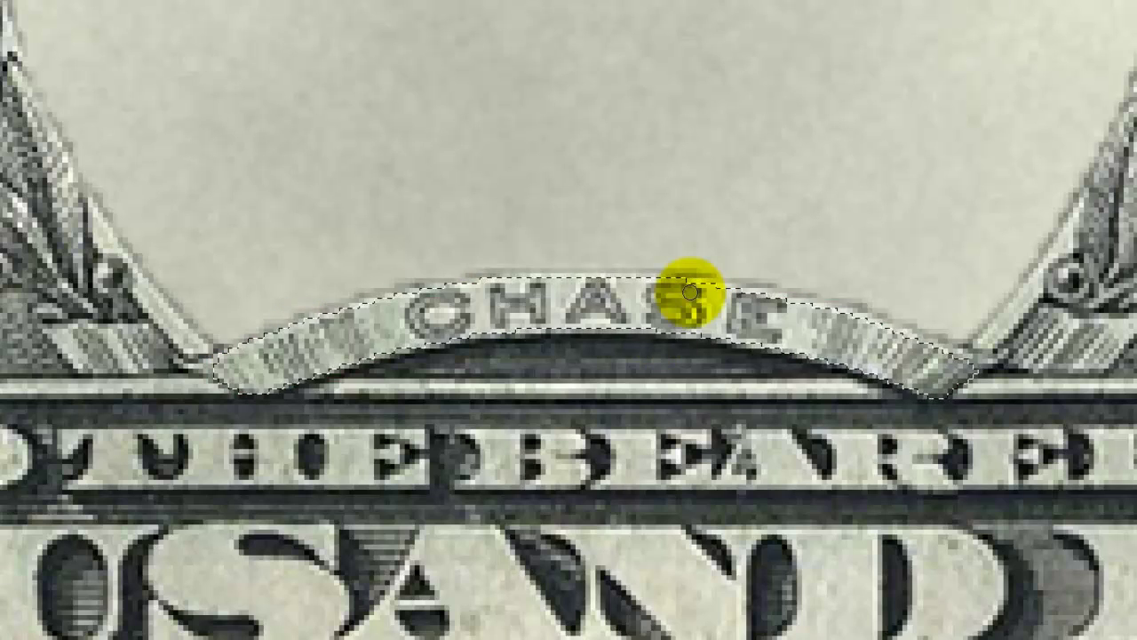
# Invert the selection and brush over the CHASE lettering on the ribbon below the oval.
pyautogui.hotkey('ctrl', 'shift', 'i')
pyautogui.click(815, 317)
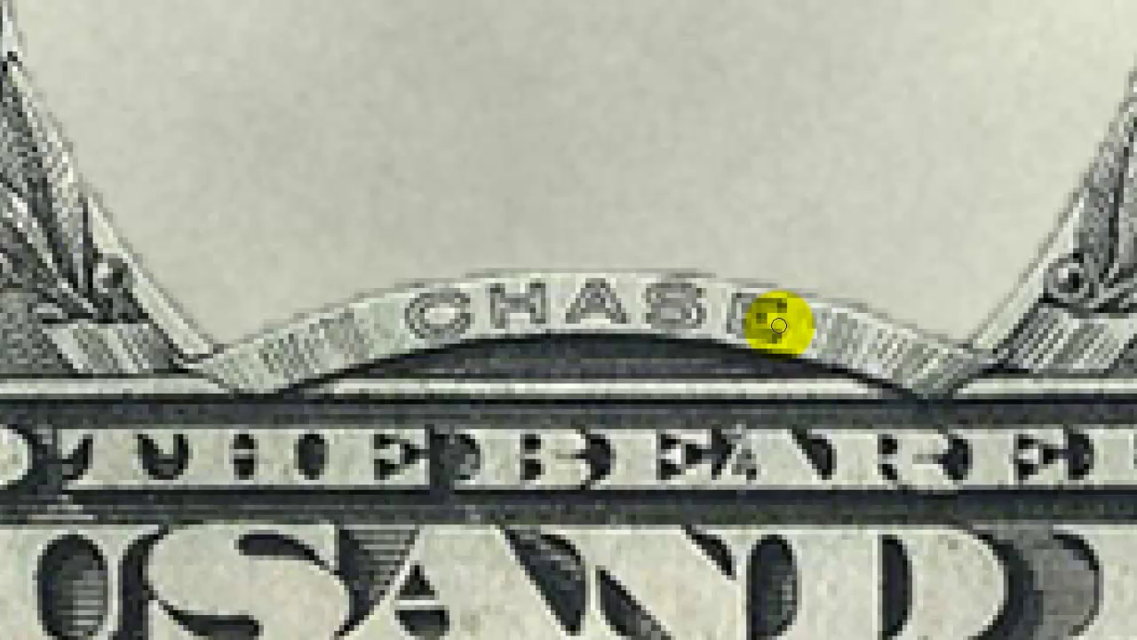
pyautogui.moveTo(778, 325)
pyautogui.mouseDown()
pyautogui.moveTo(713, 299)
pyautogui.moveTo(767, 341)
pyautogui.moveTo(780, 300)
pyautogui.moveTo(750, 308)
pyautogui.moveTo(599, 288)
pyautogui.moveTo(594, 299)
pyautogui.moveTo(538, 306)
pyautogui.moveTo(420, 306)
pyautogui.mouseUp()
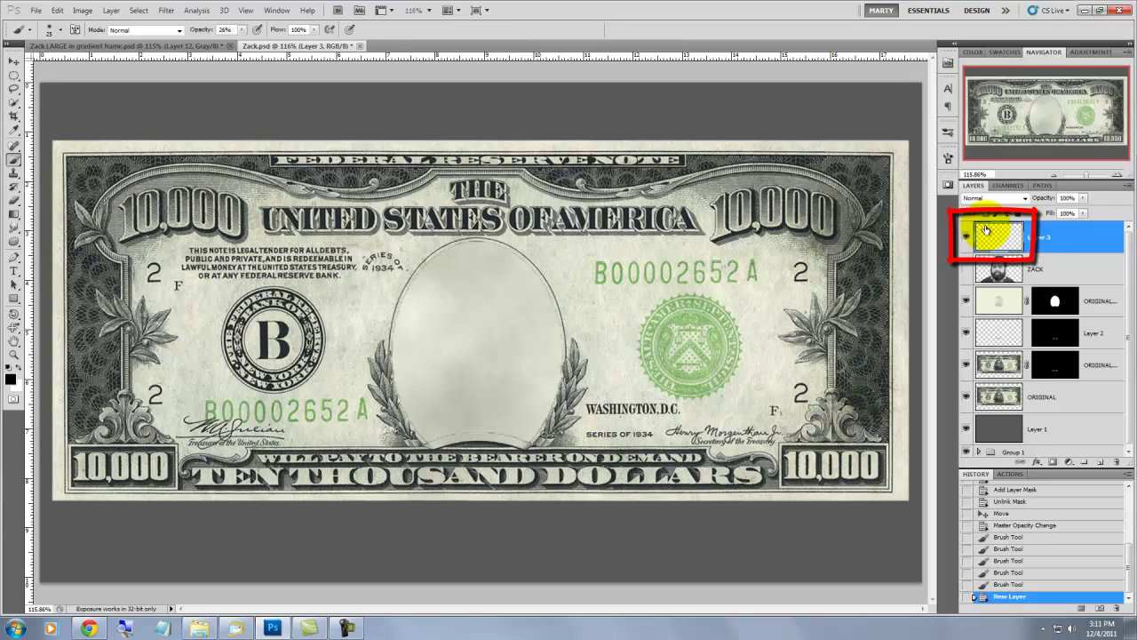
# Fill the new top layer with white, hide it, and load the paper-colored oval layer's mask as a selection.
pyautogui.hotkey('ctrl', 'Delete')
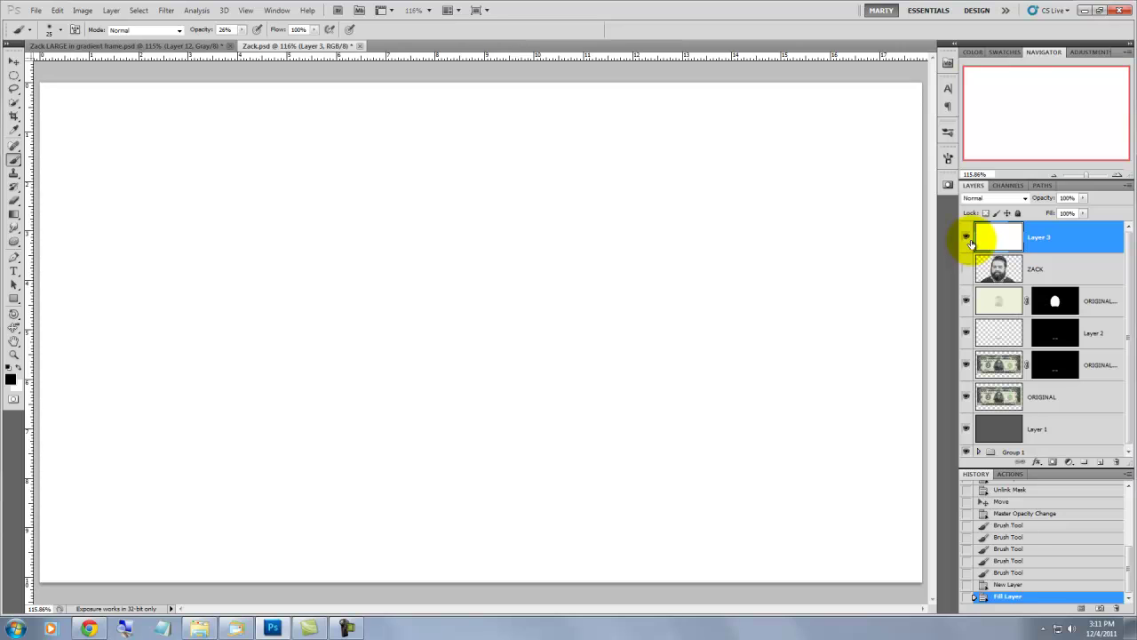
pyautogui.click(966, 236)
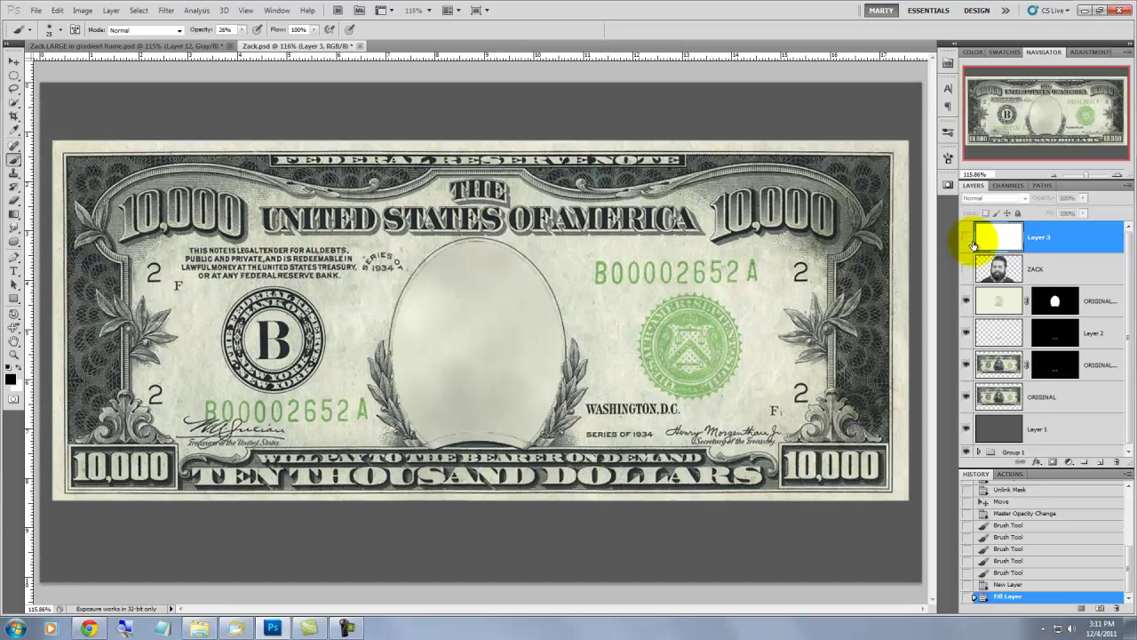
pyautogui.click(1053, 301)
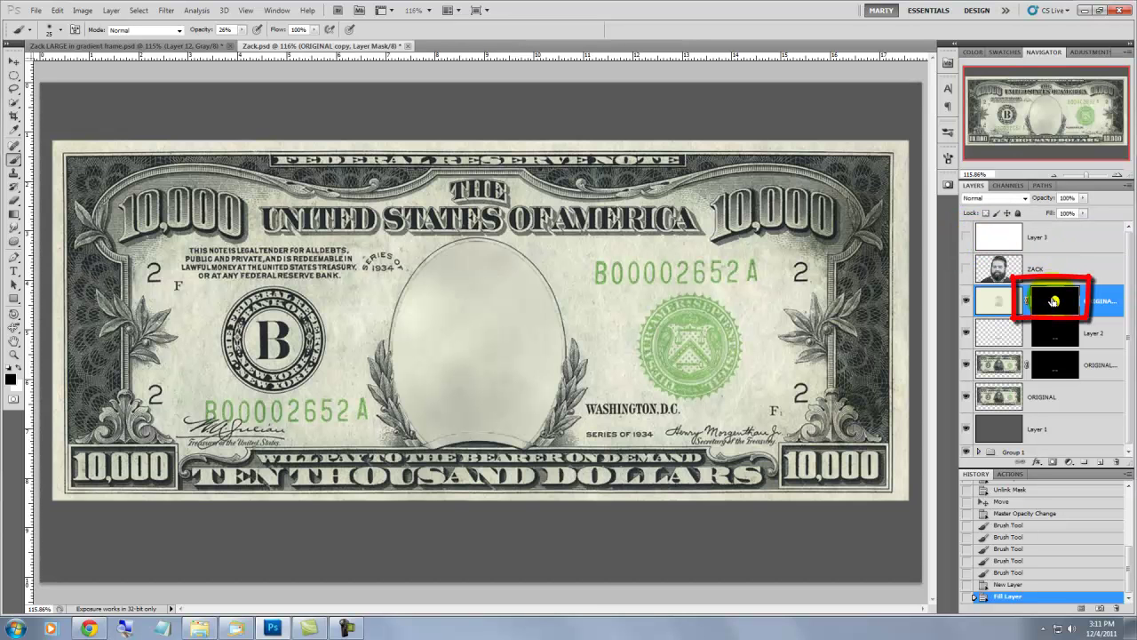
pyautogui.keyDown('ctrl'); pyautogui.click(1054, 302); pyautogui.keyUp('ctrl')
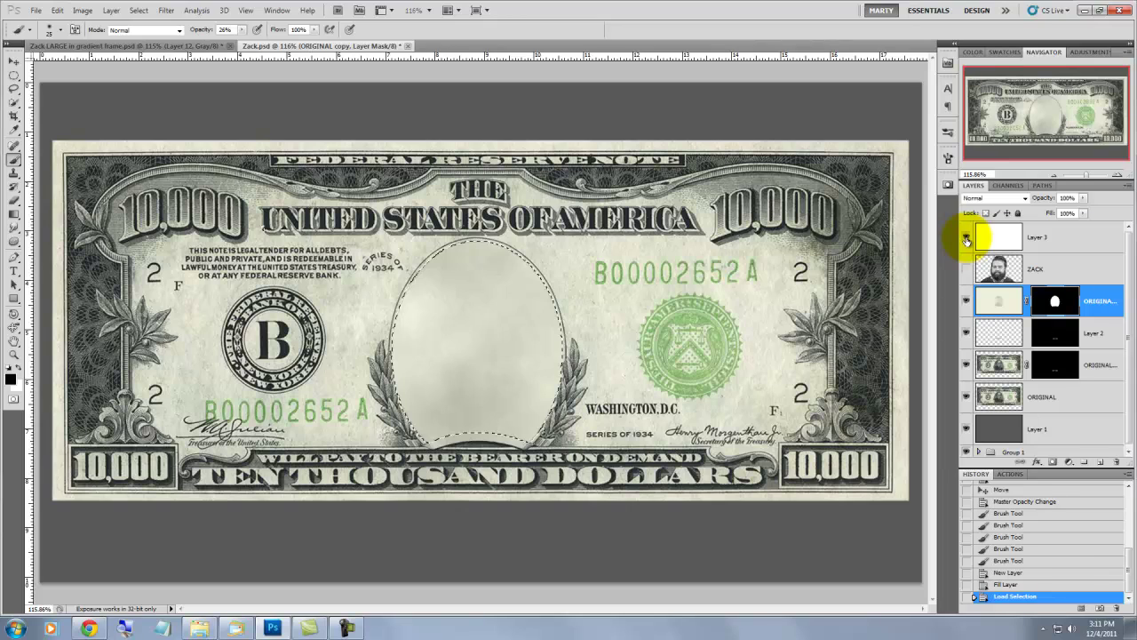
# Show the white layer again and scale the oval selection outline up proportionally from its center to about 204%.
pyautogui.click(966, 240)
pyautogui.press('l')
pyautogui.click(138, 10)
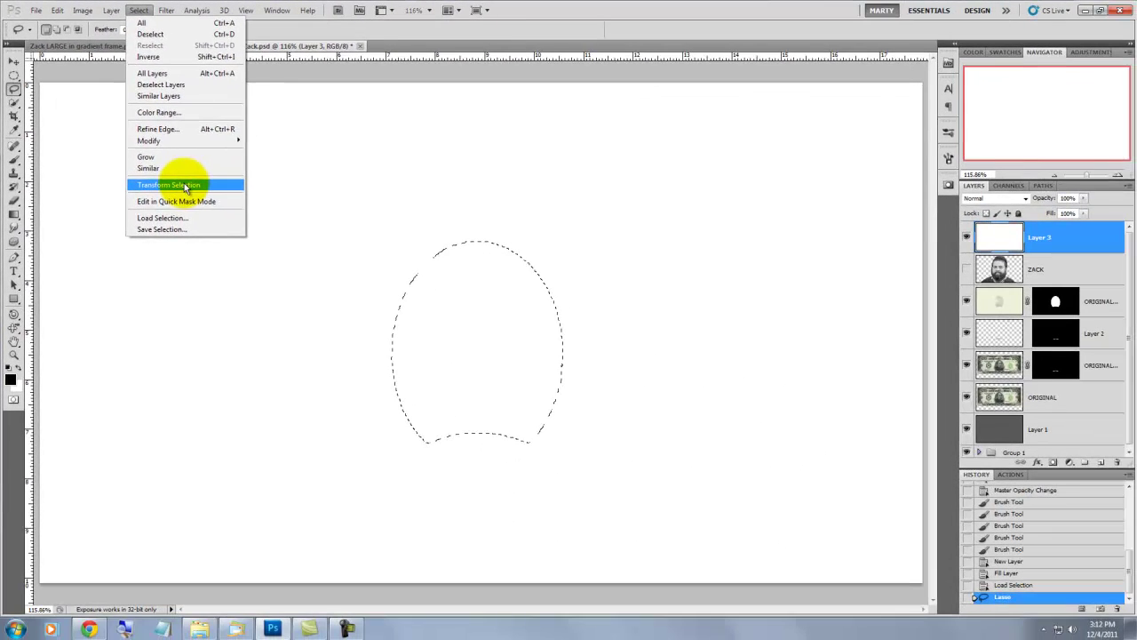
pyautogui.click(185, 189)
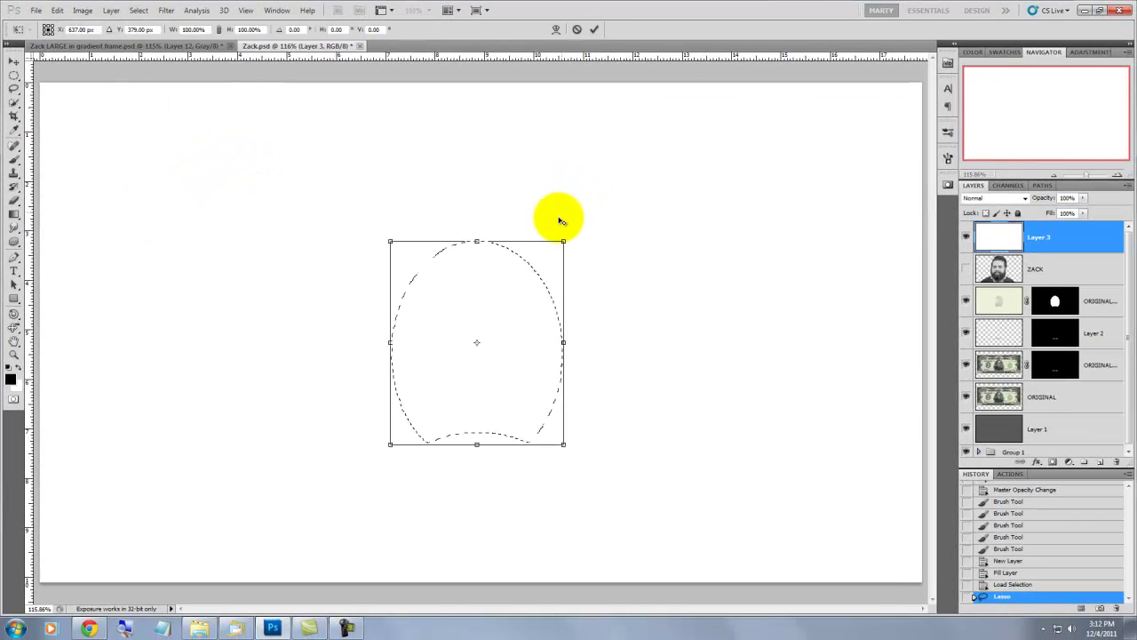
pyautogui.moveTo(578, 234); pyautogui.dragTo(689, 157)
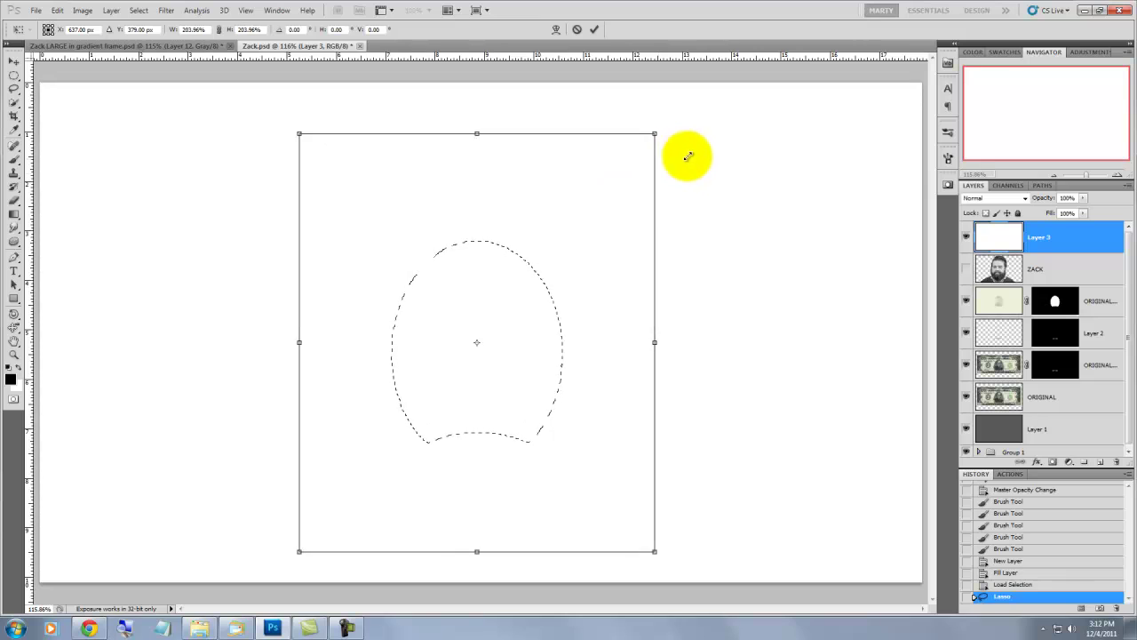
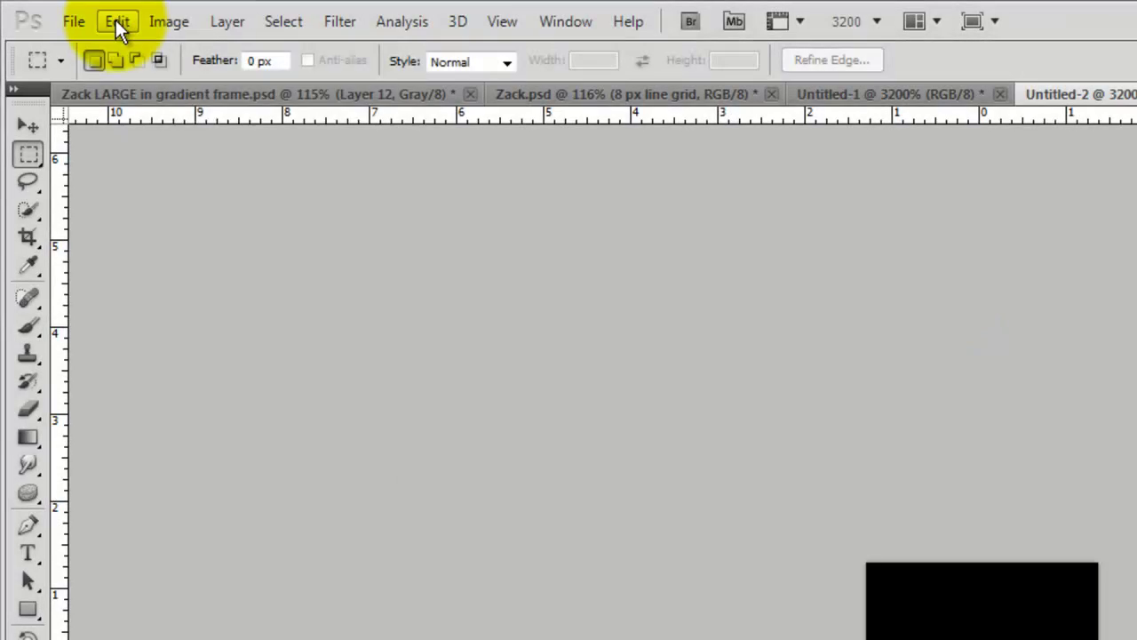
# Define the small half-black, half-white image as a pattern named "6 PX".
pyautogui.click(118, 20)
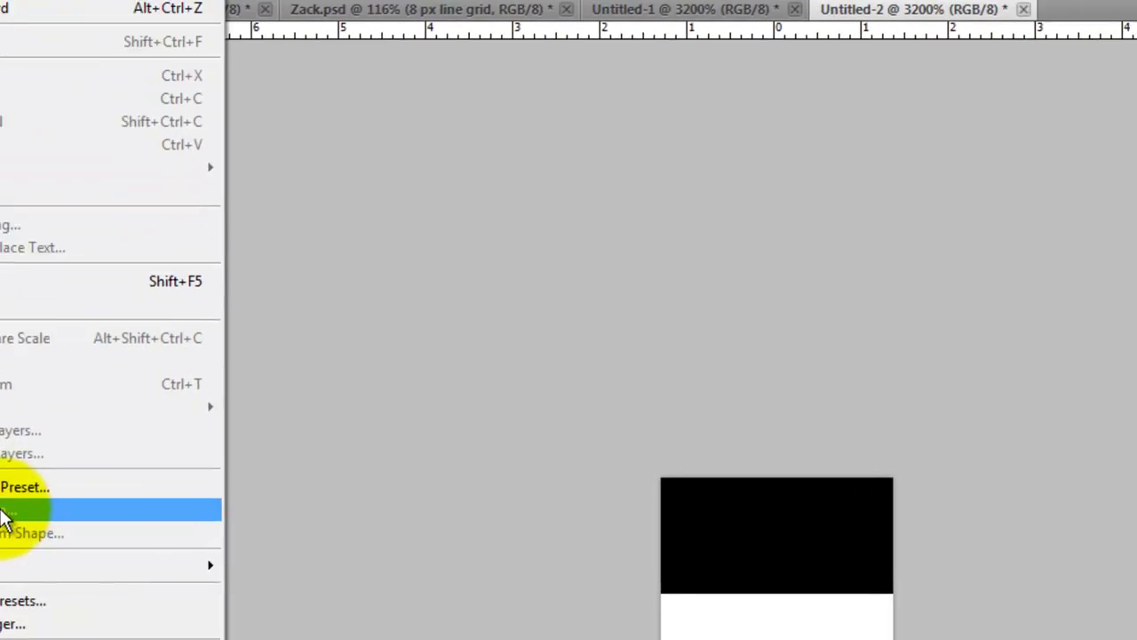
pyautogui.click(214, 592)
pyautogui.write('6 PX')
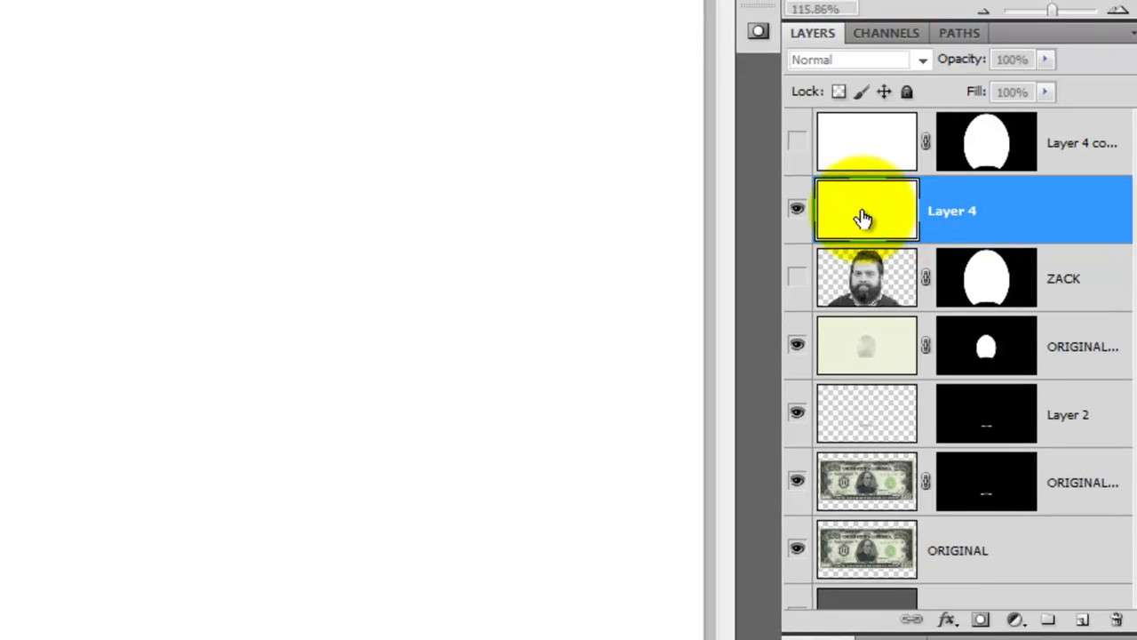
# Apply a Pattern Overlay to the white Layer 4 using the last black-and-white line pattern at 100% opacity and 100% scale.
pyautogui.doubleClick(848, 216)
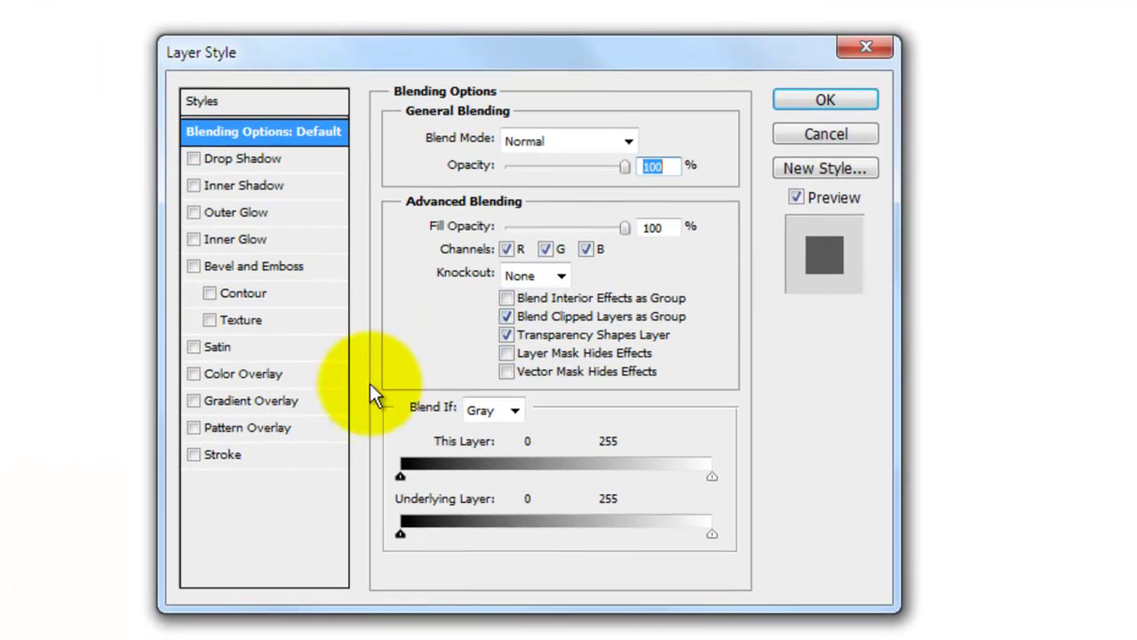
pyautogui.click(264, 426)
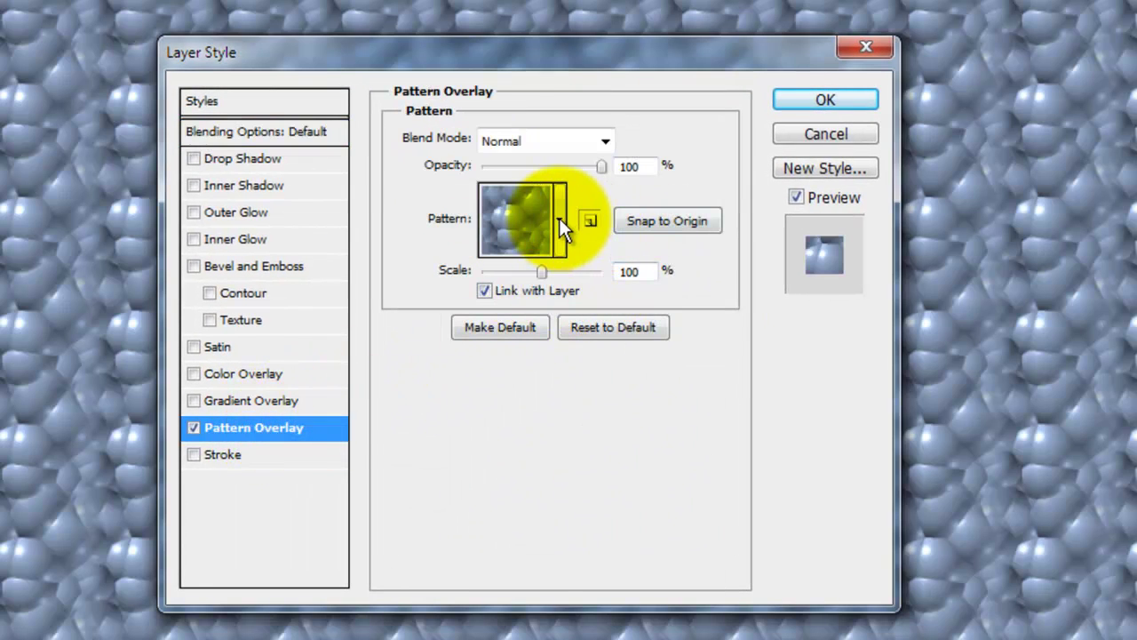
pyautogui.click(559, 218)
pyautogui.click(594, 296)
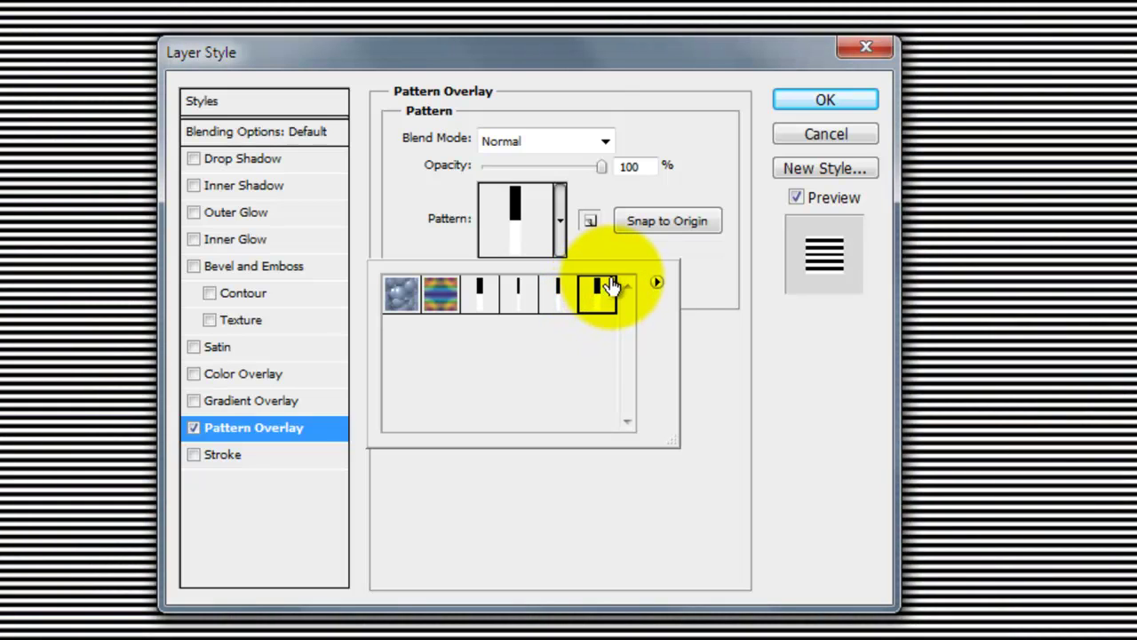
pyautogui.click(831, 100)
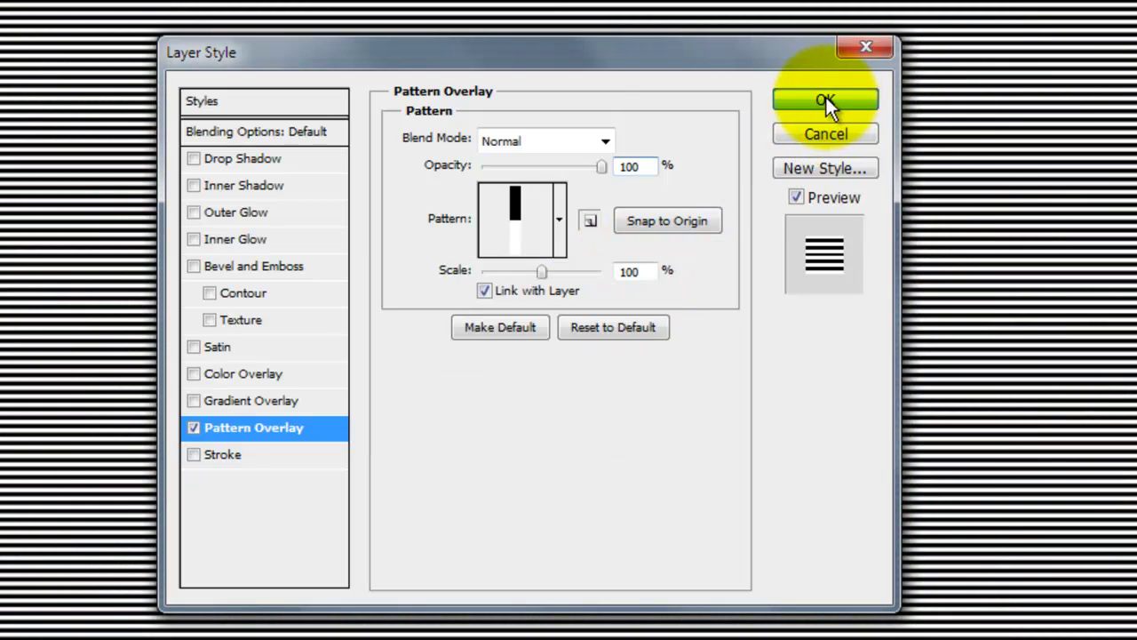
pyautogui.click(825, 95)
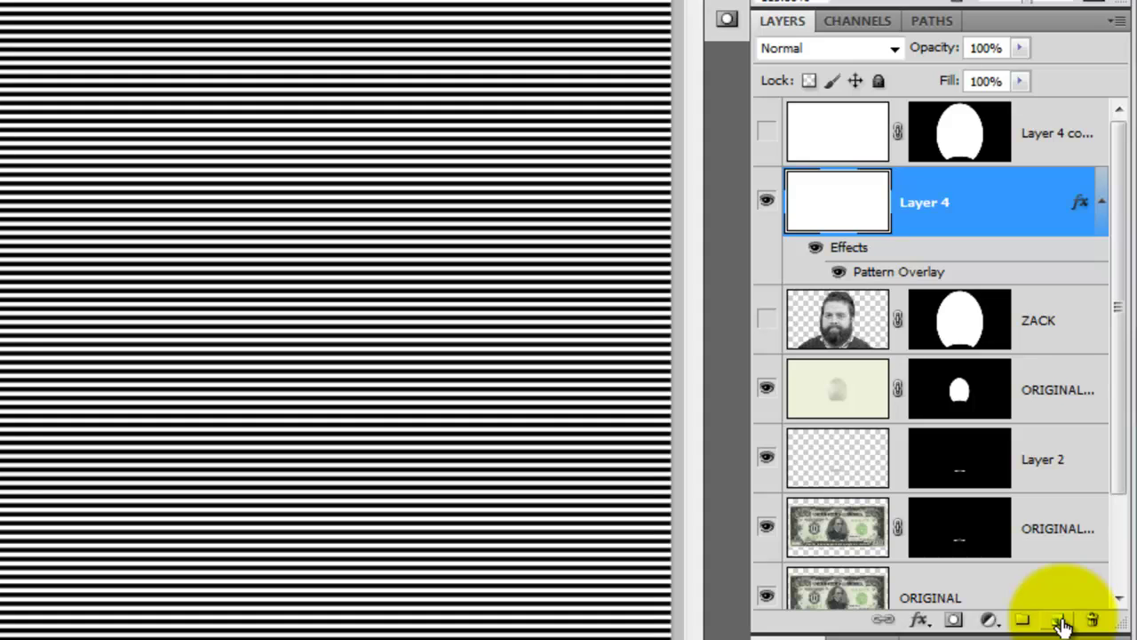
# Stamp all visible layers into a new layer above Layer 4 and name it "6 px lines".
pyautogui.click(1060, 620)
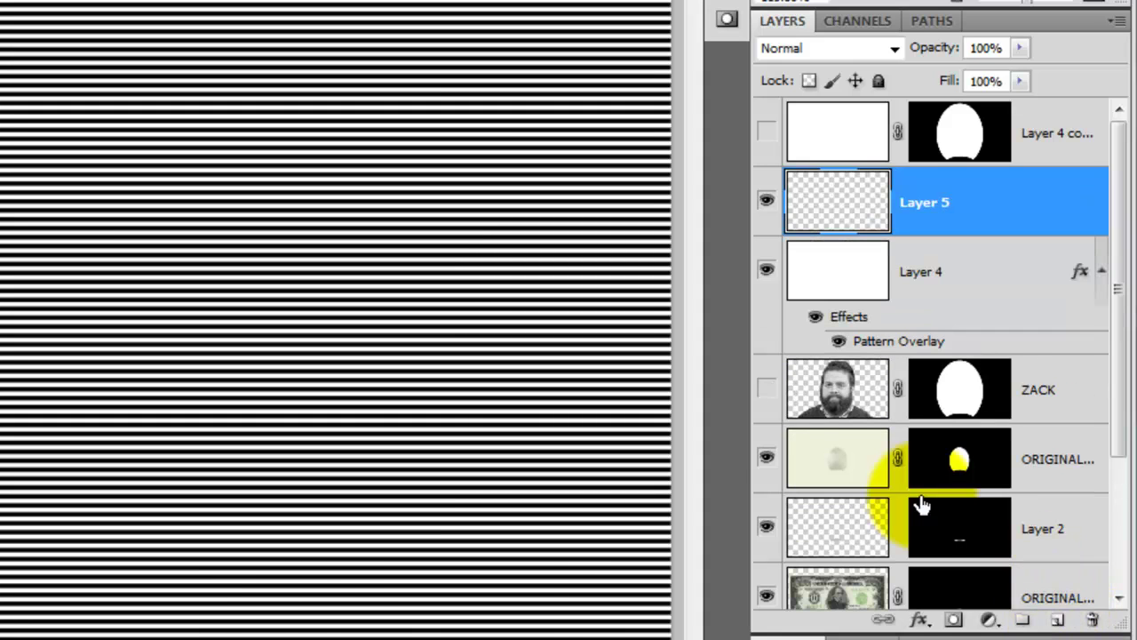
pyautogui.hotkey('ctrl', 'shift', 'alt', 'e')
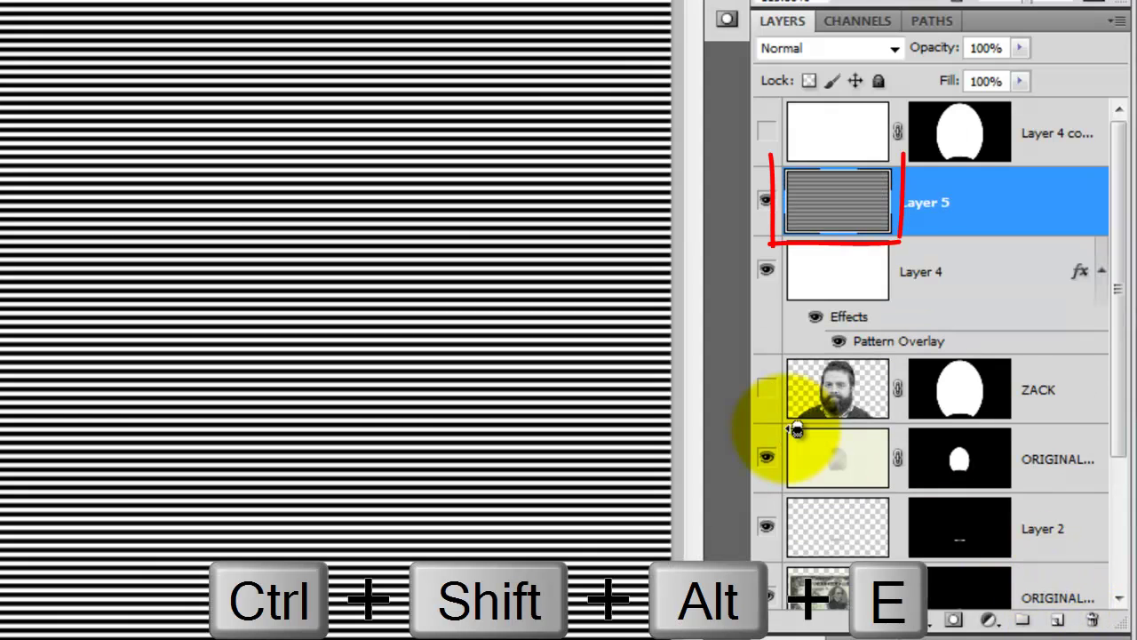
pyautogui.doubleClick(931, 204)
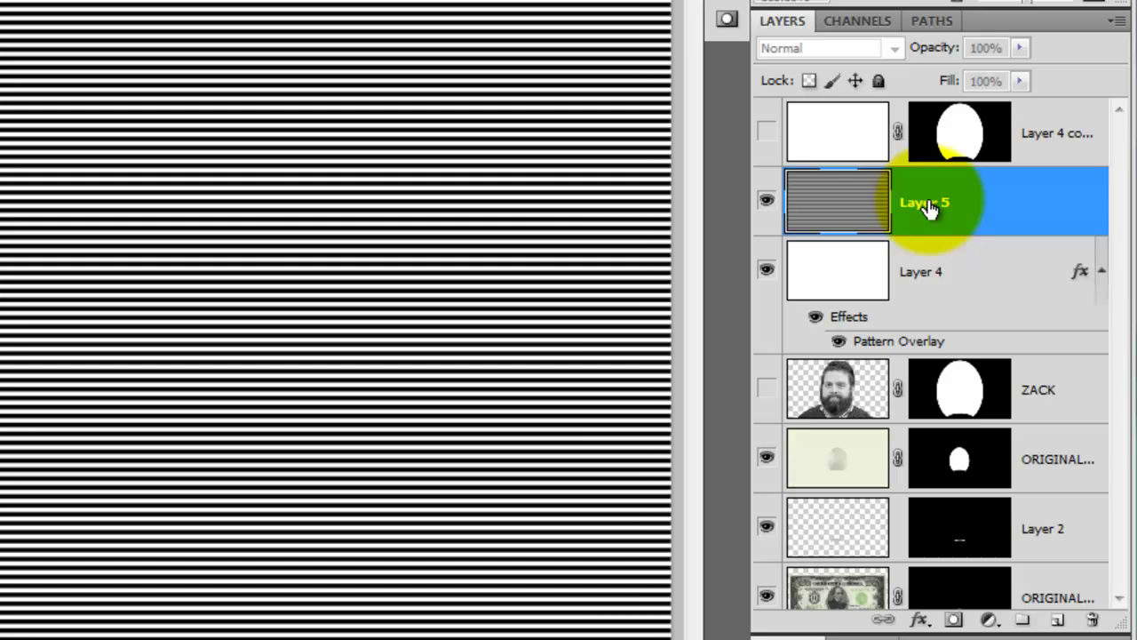
pyautogui.write('6 px ')
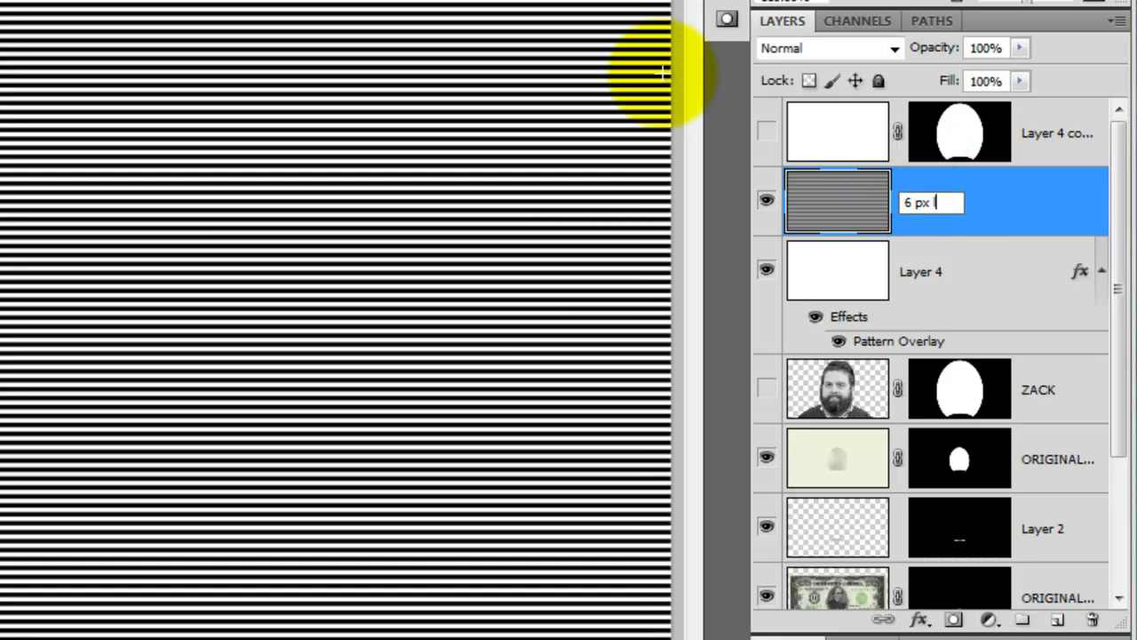
pyautogui.write('lines')
pyautogui.press('Return')
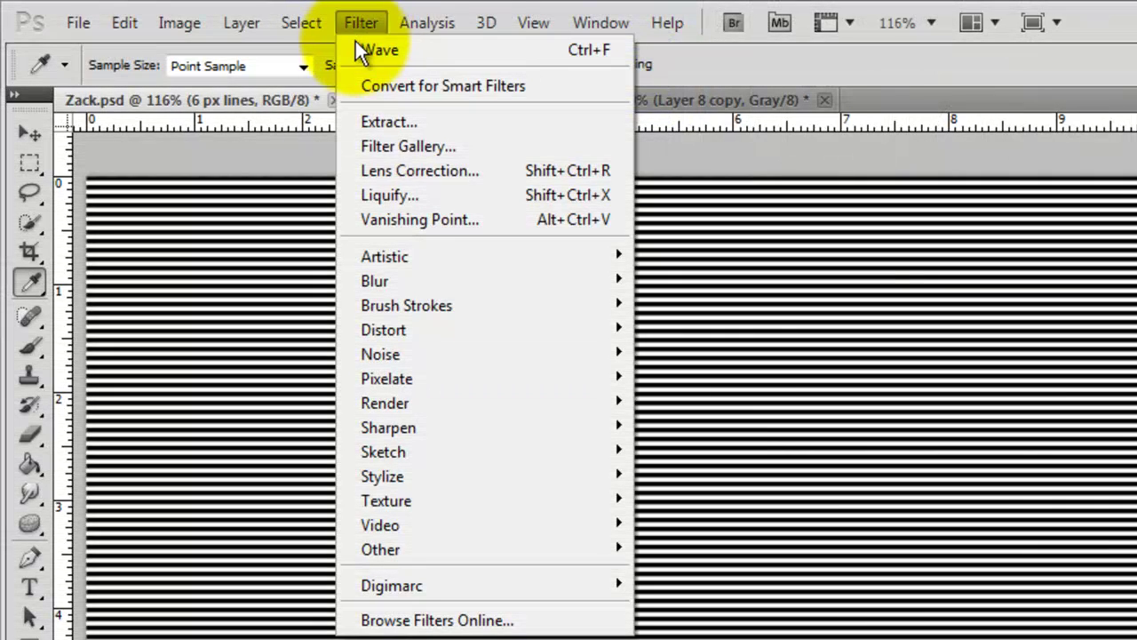
# Apply a sine Wave filter to the lines: 5 generators, wavelength 169–170, amplitude 217–218, scale 34% horizontal, 8% vertical, repeating edge pixels.
pyautogui.moveTo(382, 330)
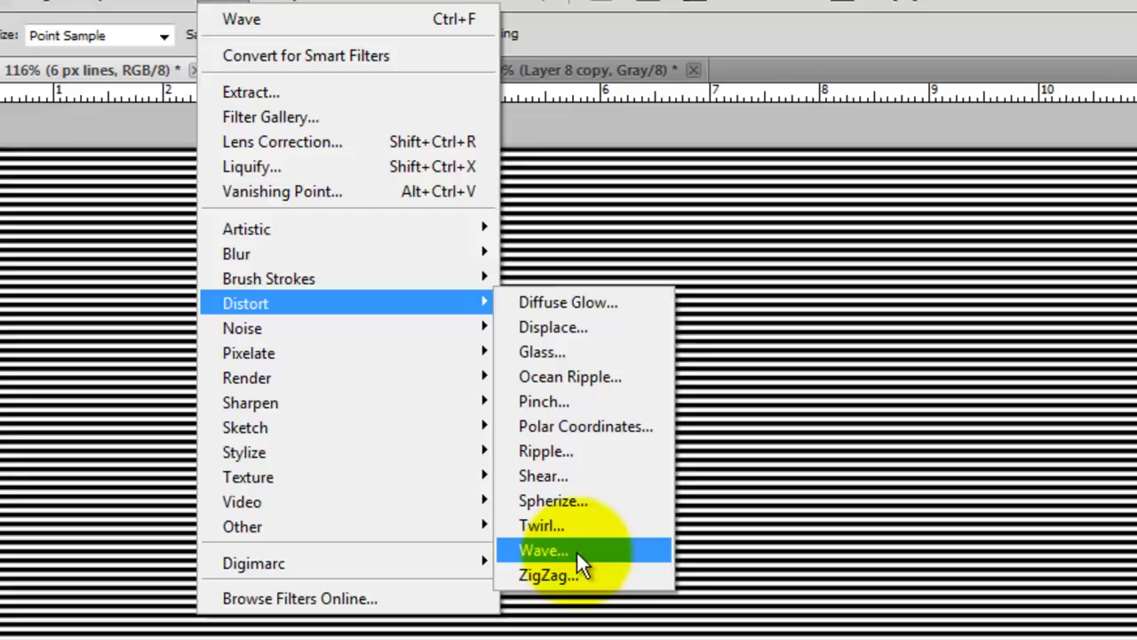
pyautogui.click(576, 550)
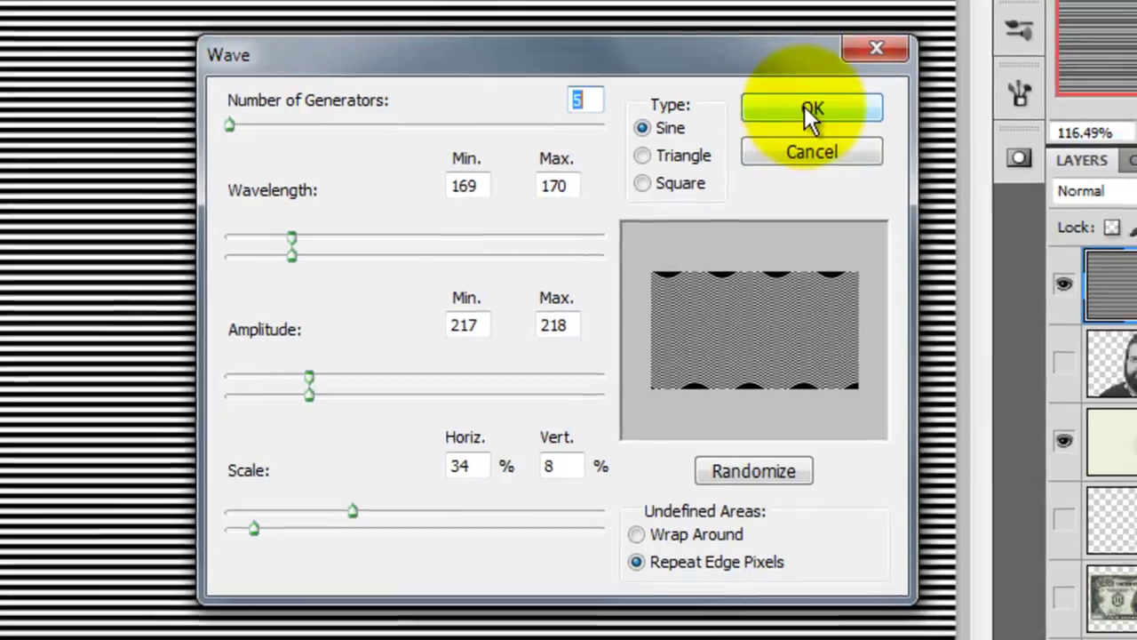
pyautogui.click(804, 106)
# Duplicate the wavy "6 px lines" layer and set the copy's blend mode to Multiply.
pyautogui.hotkey('ctrl', 'j')
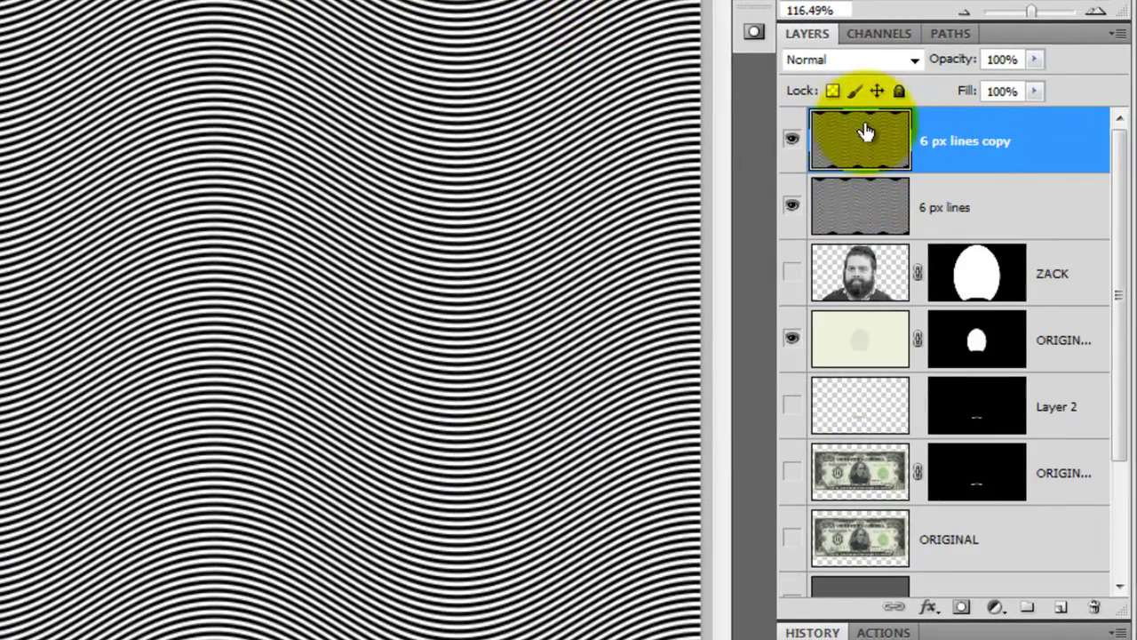
pyautogui.click(915, 62)
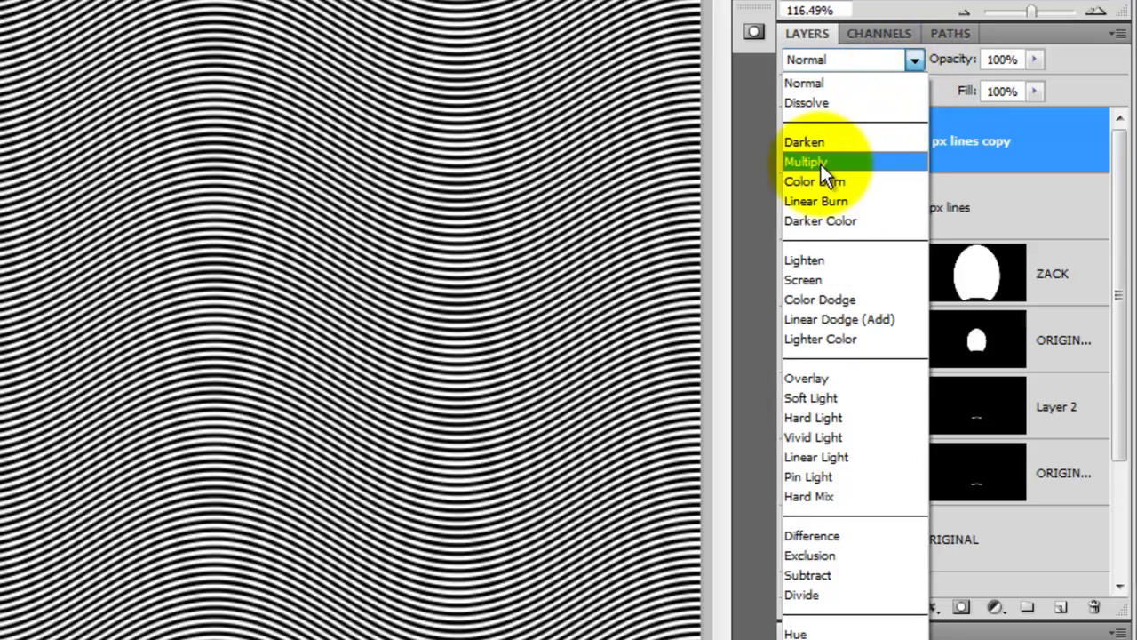
pyautogui.click(821, 163)
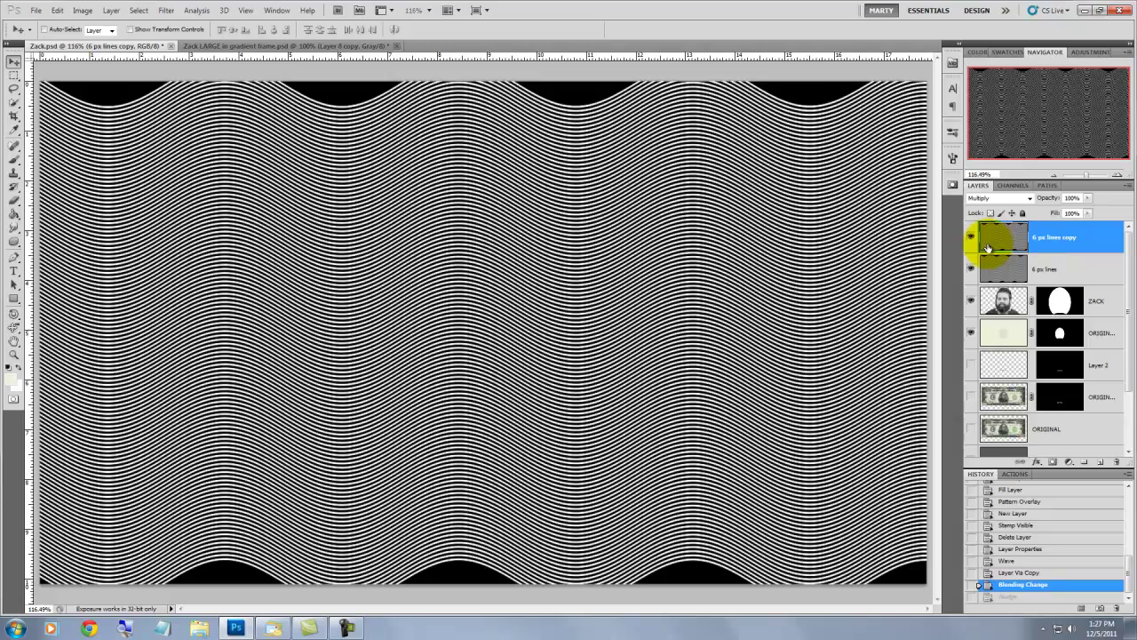
# Restore the undone nudge of the "6 px lines copy" layer and nudge the layer further to the right.
pyautogui.hotkey('ctrl', 'z')
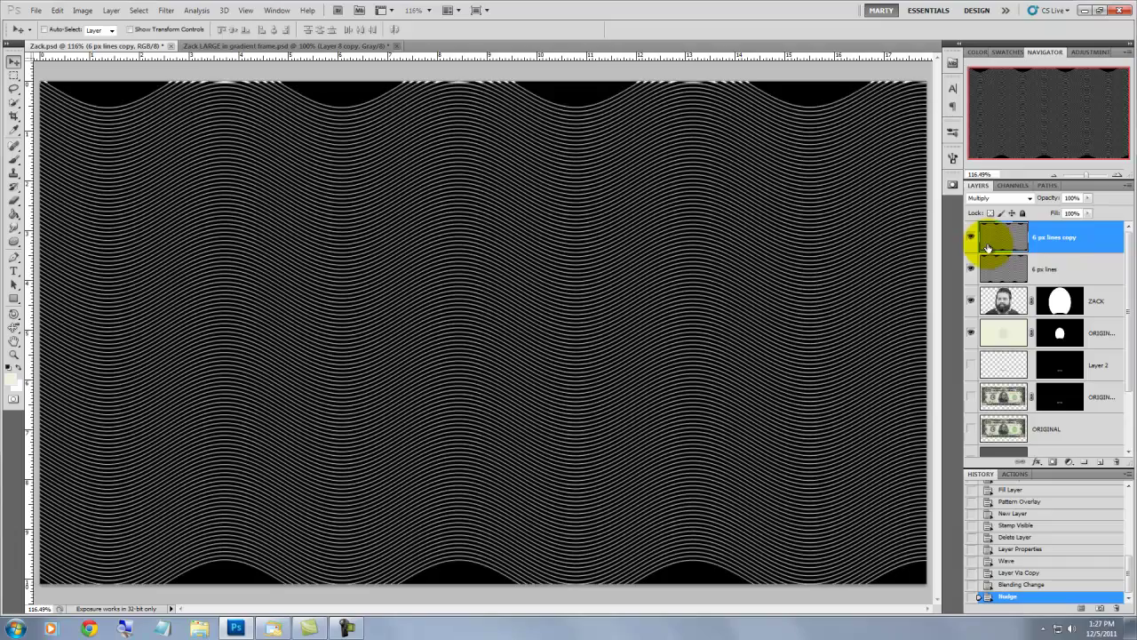
pyautogui.press('Right')
pyautogui.press('Right')
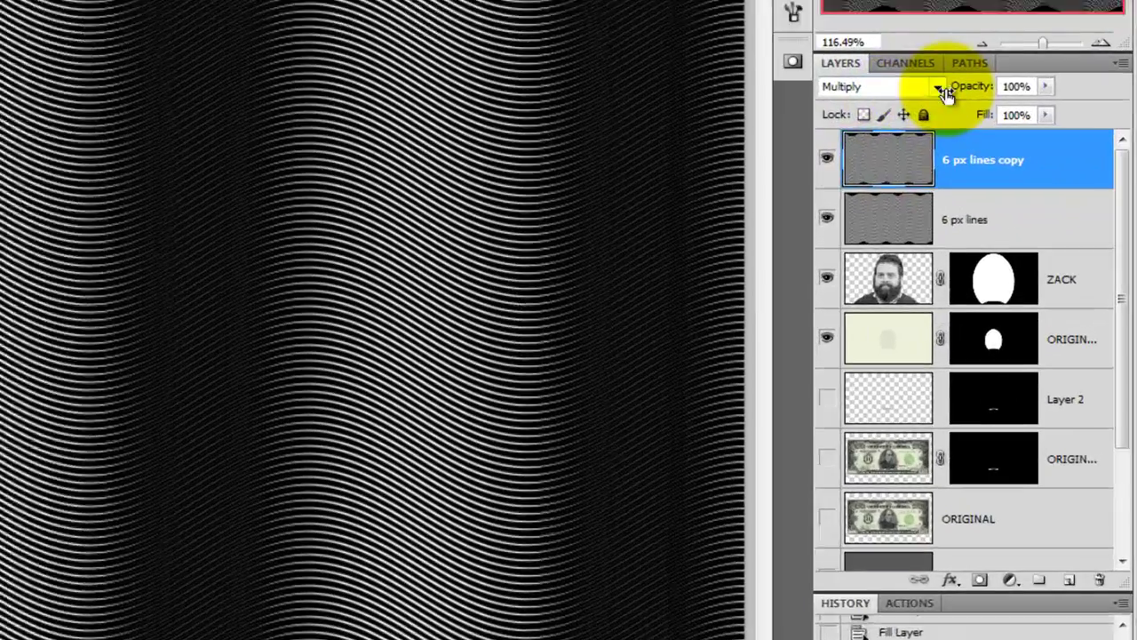
# Set the blend mode of both the "6 px lines copy" and "6 px lines" layers to Overlay.
pyautogui.click(1028, 198)
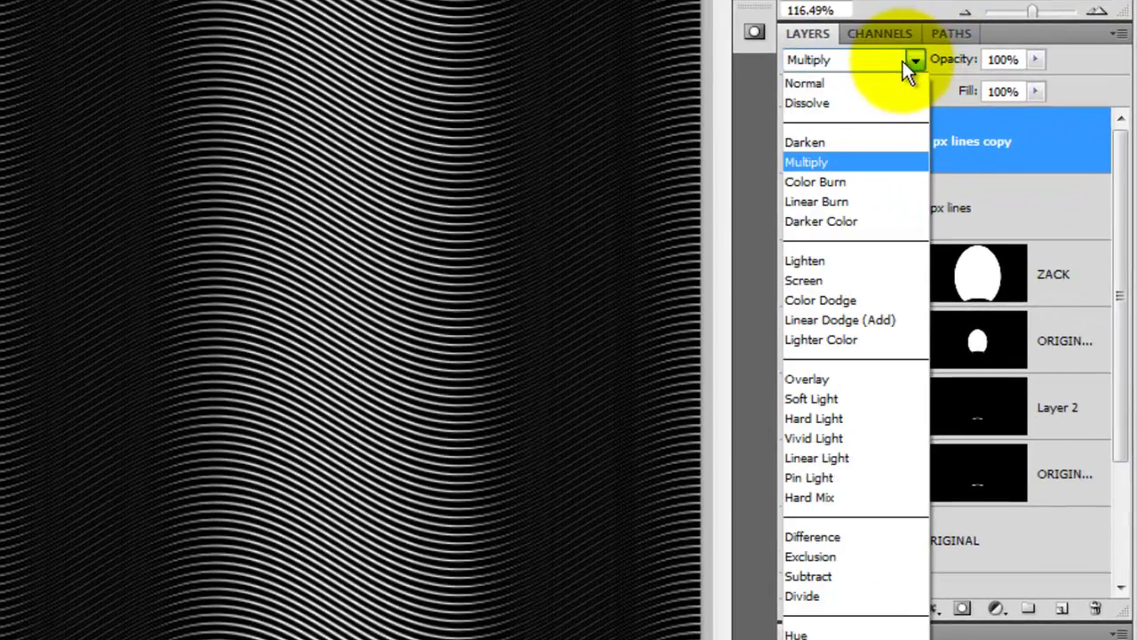
pyautogui.click(810, 378)
pyautogui.click(864, 204)
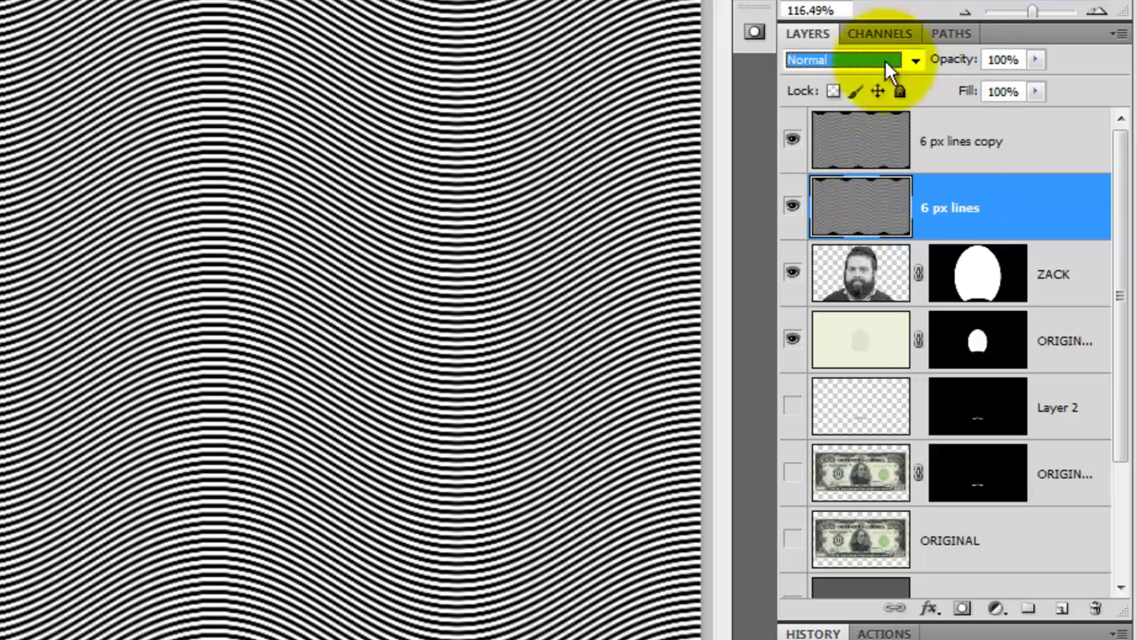
pyautogui.click(916, 59)
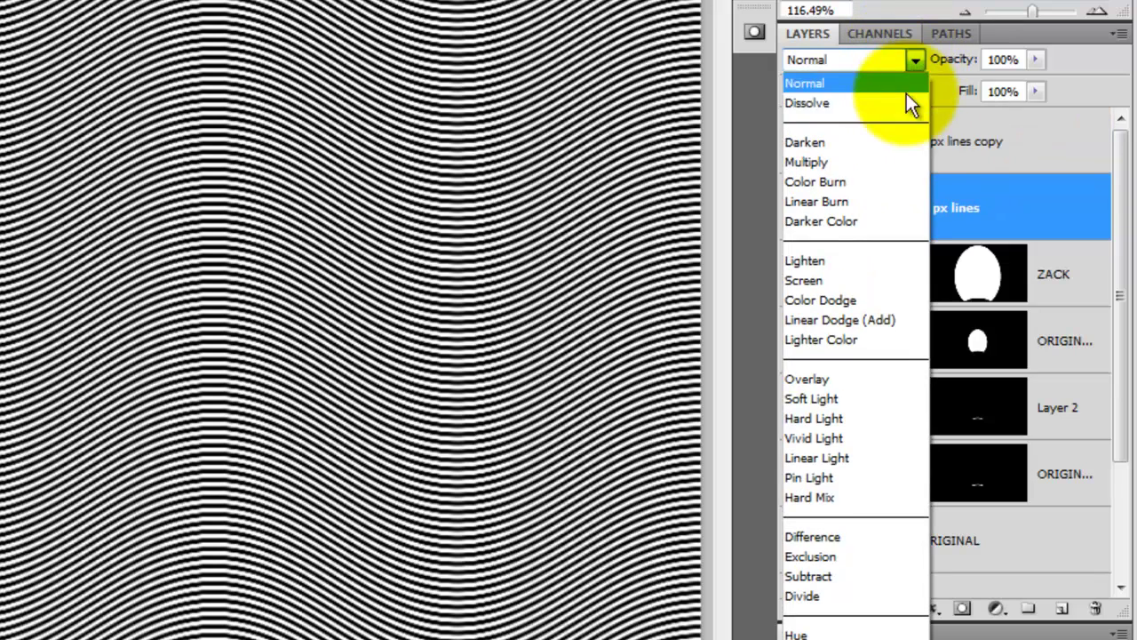
pyautogui.click(838, 380)
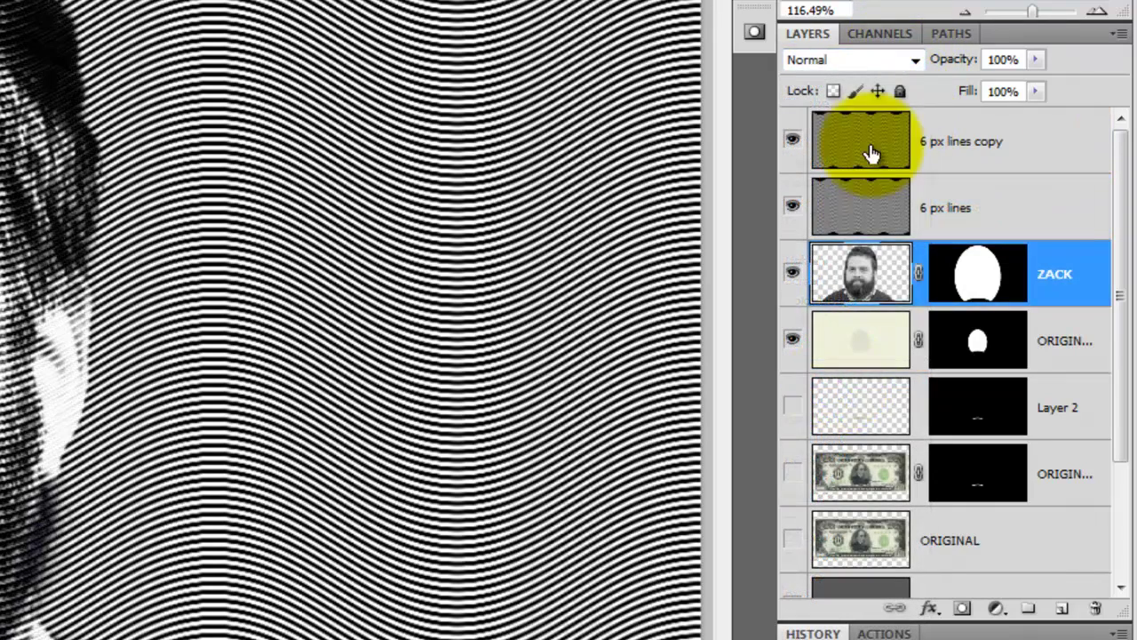
# Select both "6 px lines" layers and shift them together slightly to the right over the portrait.
pyautogui.click(861, 149)
pyautogui.keyDown('shift'); pyautogui.click(862, 209); pyautogui.keyUp('shift')
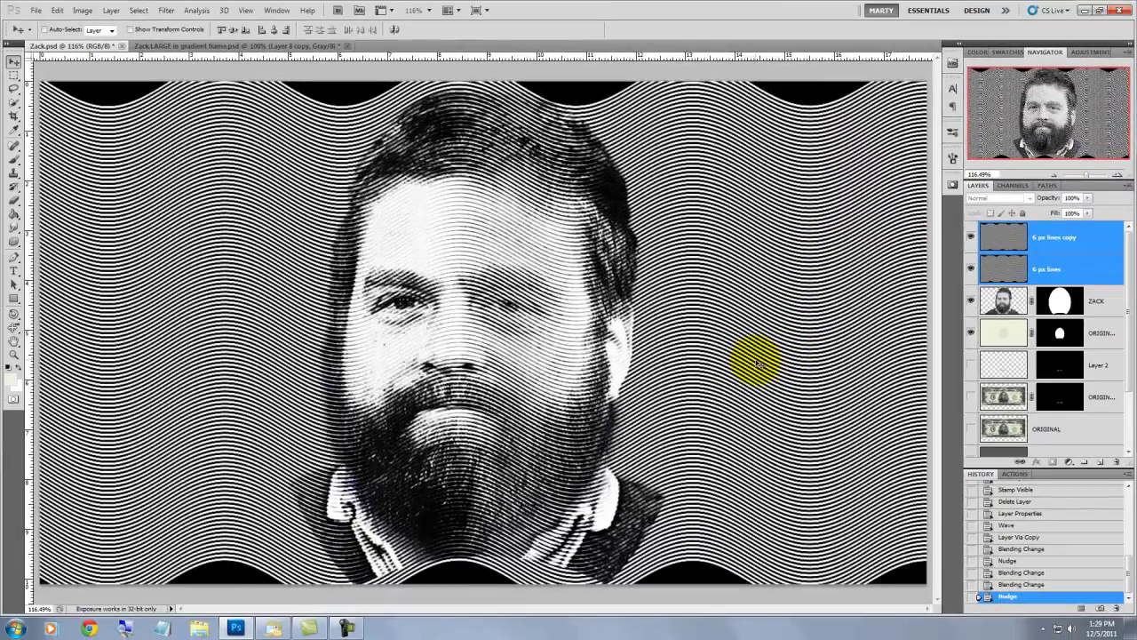
pyautogui.moveTo(755, 363); pyautogui.dragTo(806, 363)
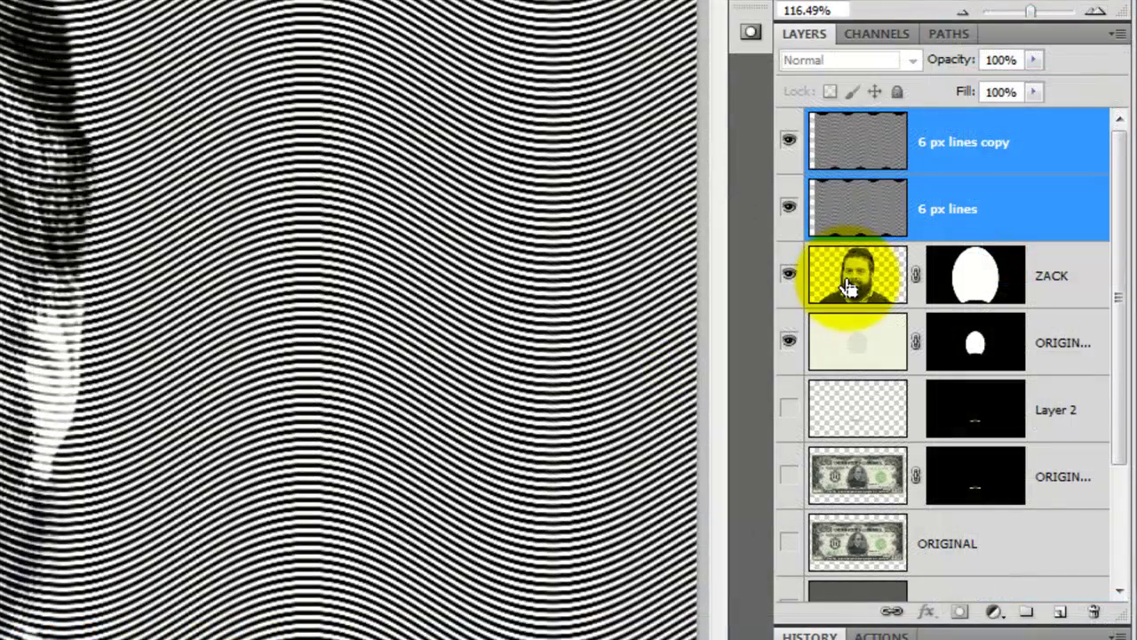
# Mask the "6 px lines copy" and "6 px lines" layers with the silhouette of the ZACK portrait.
pyautogui.click(942, 151)
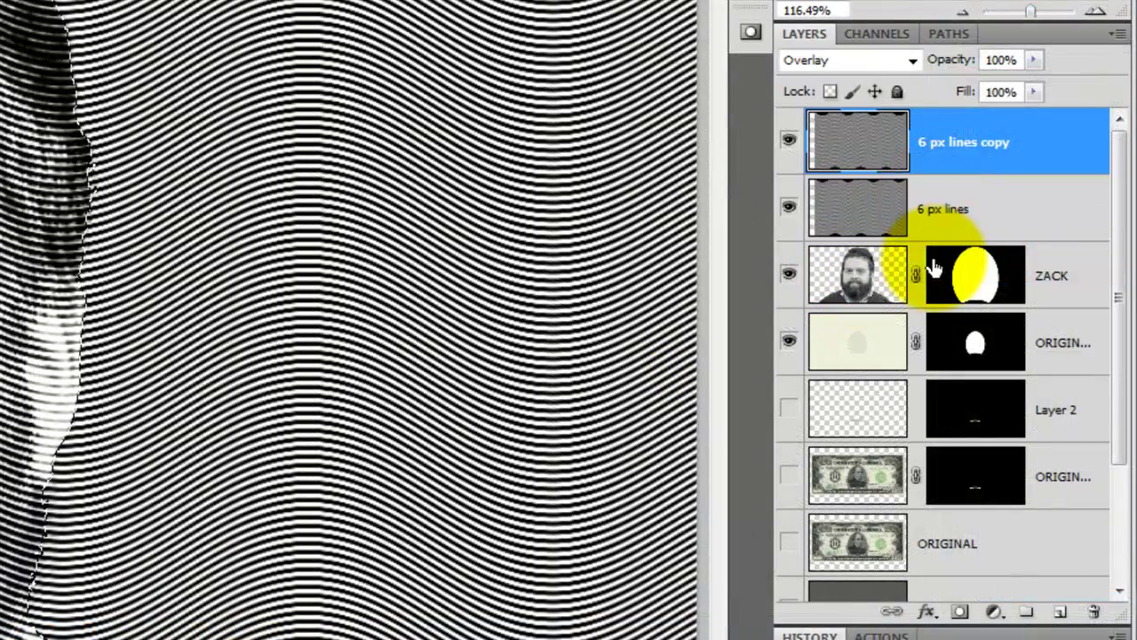
pyautogui.click(958, 613)
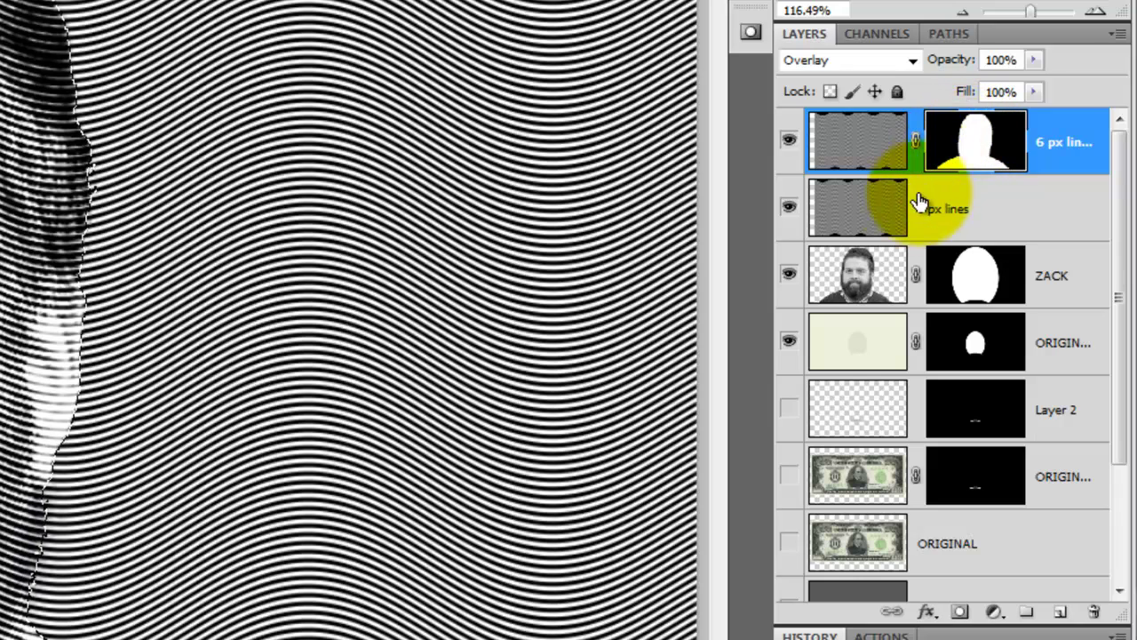
pyautogui.click(875, 218)
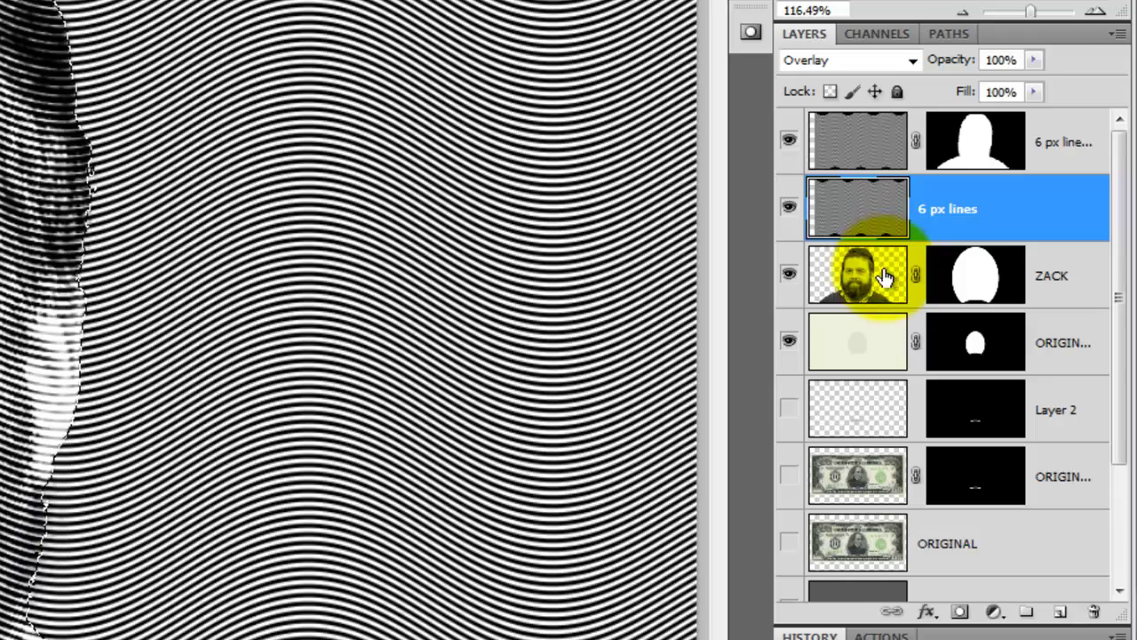
pyautogui.click(962, 618)
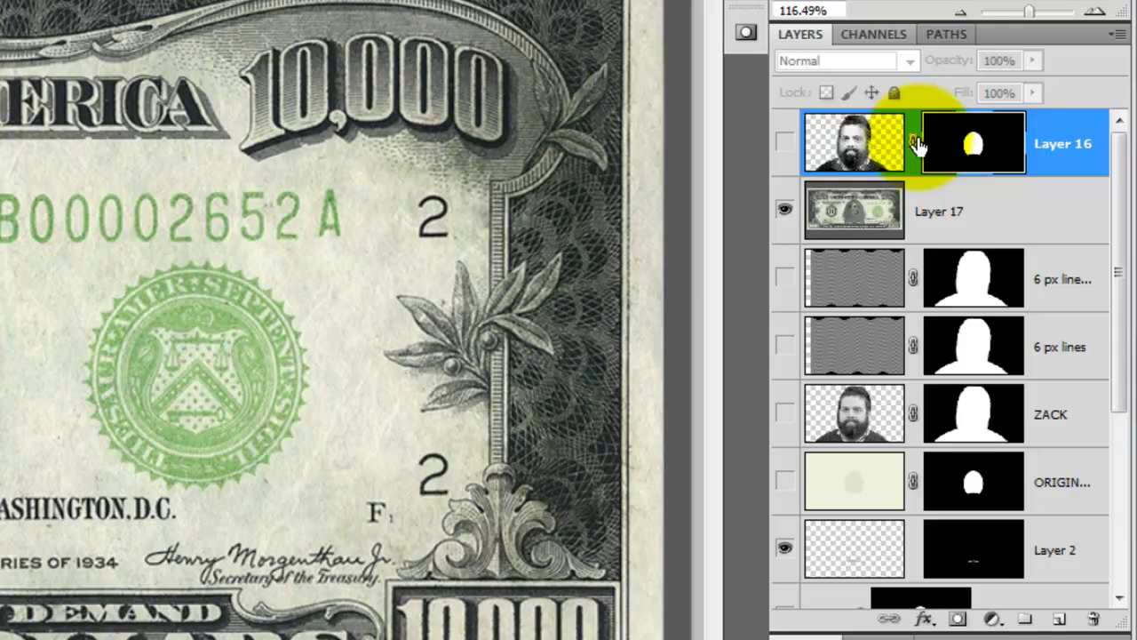
# Show Layer 16 and scale its engraved portrait to about 38.8% so that it fits inside the bill's oval frame.
pyautogui.click(785, 142)
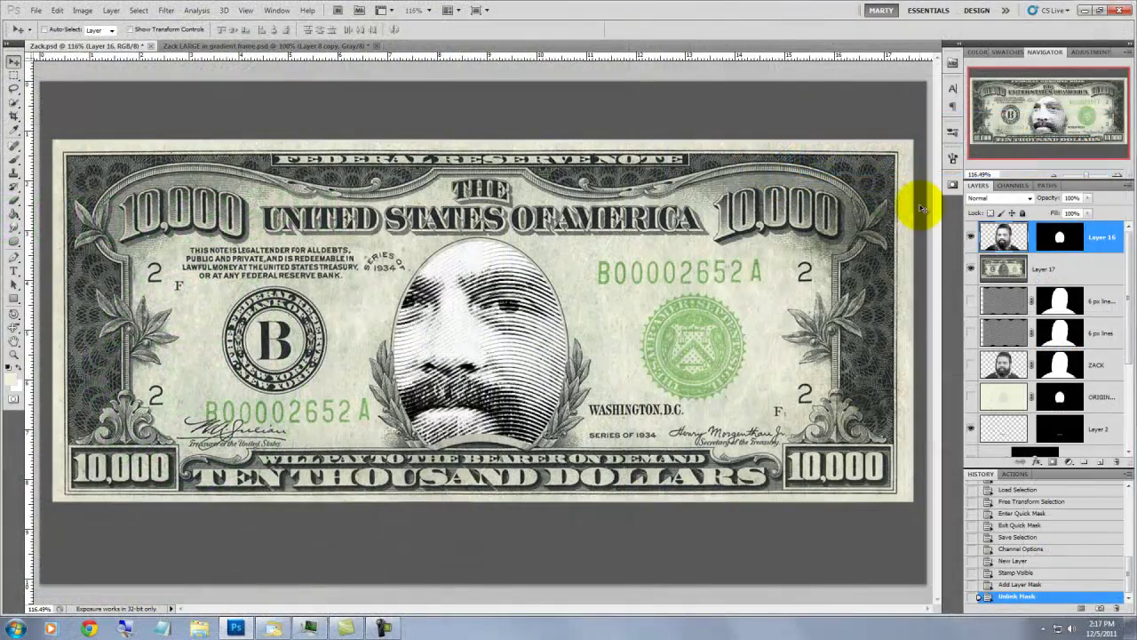
pyautogui.hotkey('ctrl', 't')
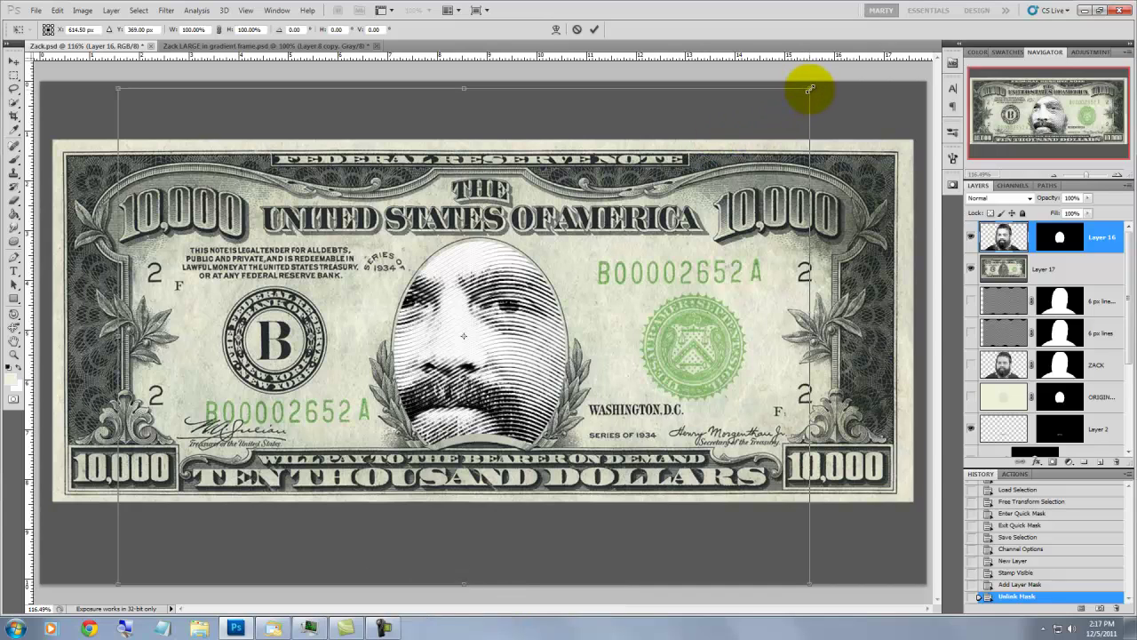
pyautogui.moveTo(809, 88); pyautogui.dragTo(796, 94)
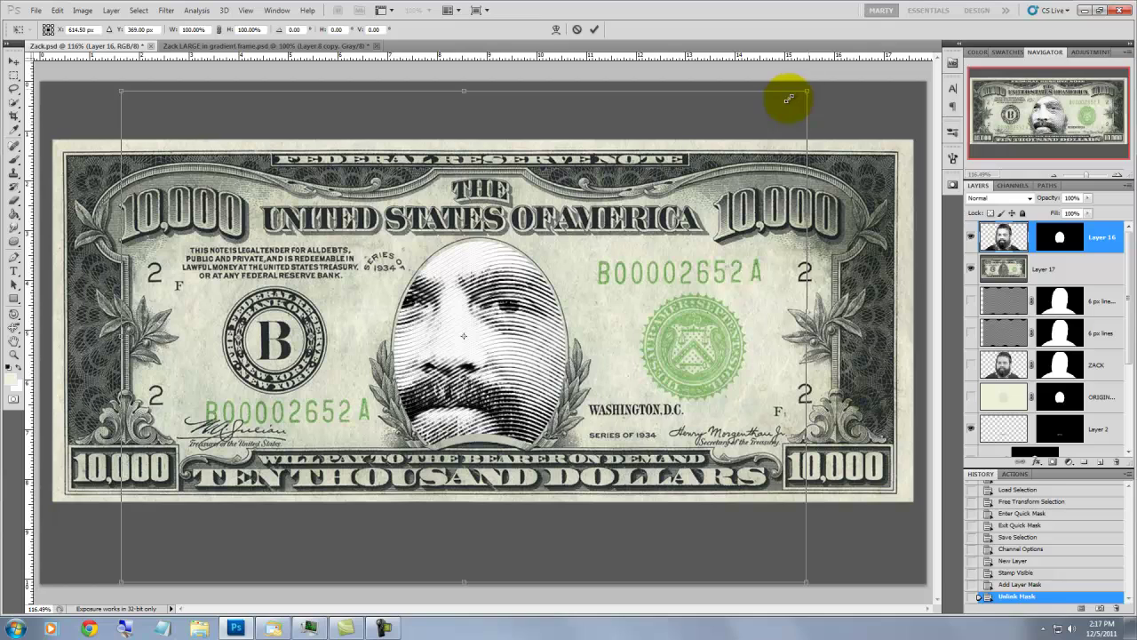
pyautogui.moveTo(782, 101); pyautogui.dragTo(507, 305)
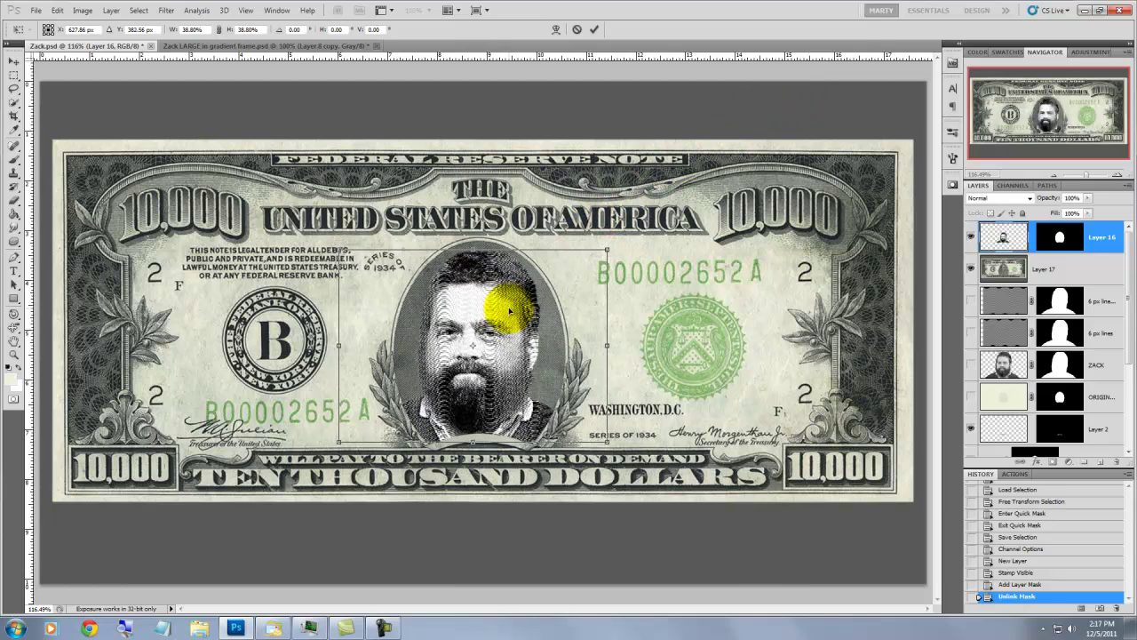
pyautogui.click(596, 29)
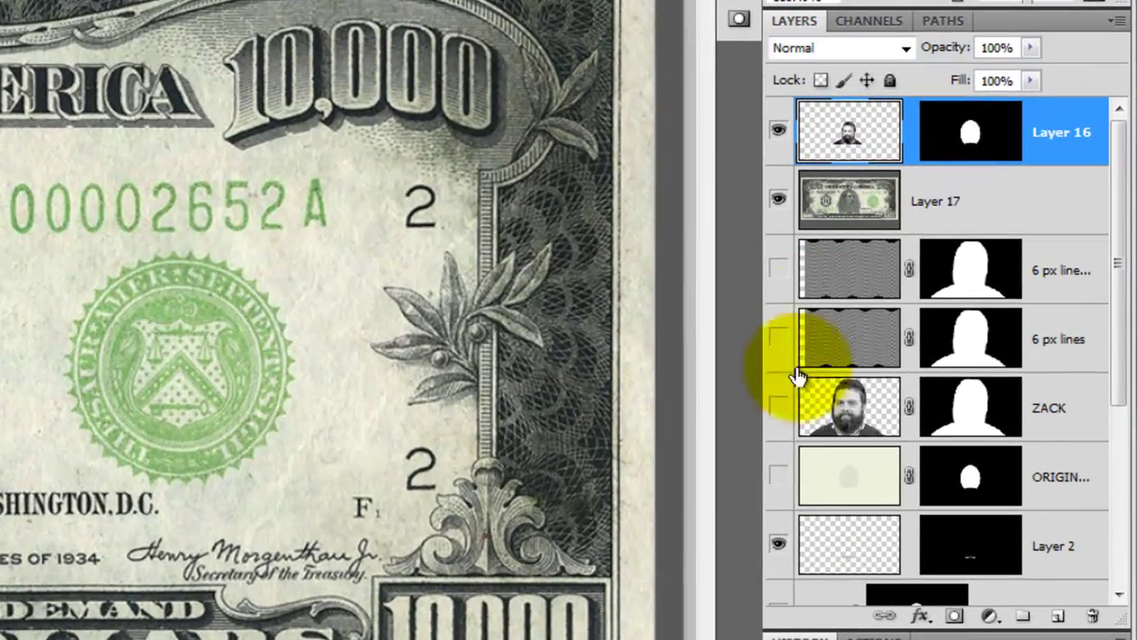
# Copy the portrait-shaped area of the beige ORIGINAL layer to a new layer and place it directly below Layer 16.
pyautogui.click(964, 401)
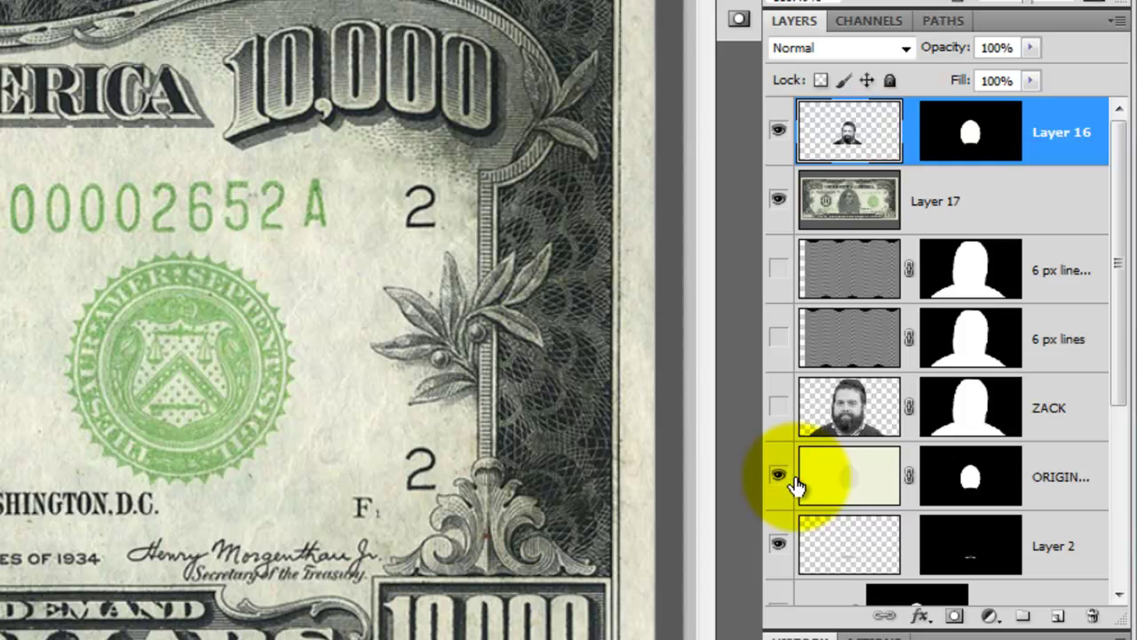
pyautogui.click(842, 482)
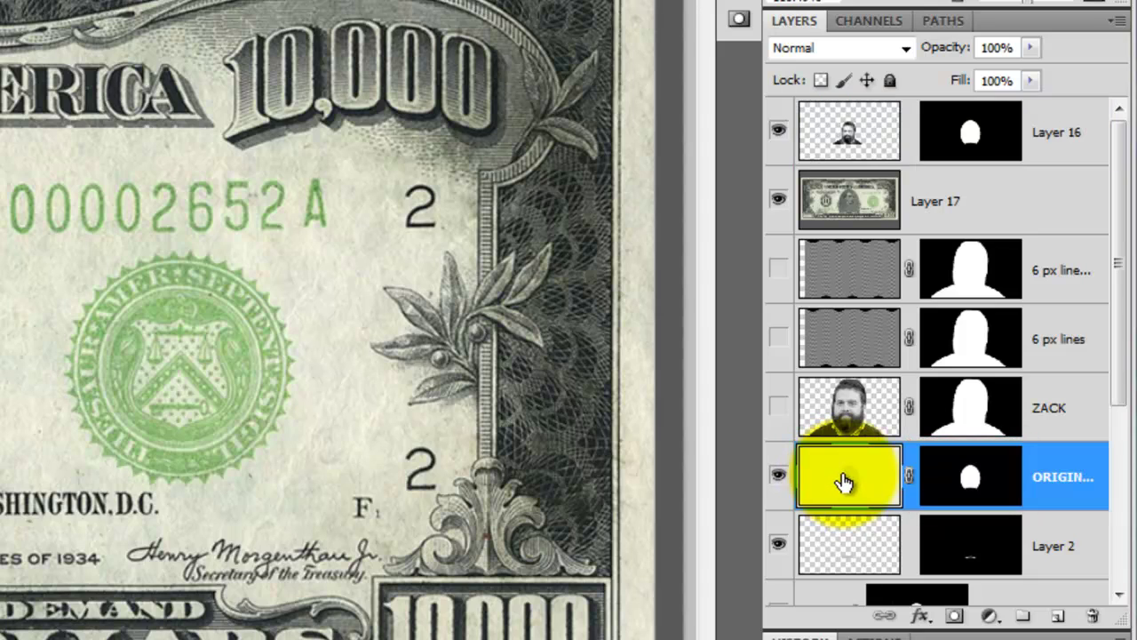
pyautogui.hotkey('ctrl', 'j')
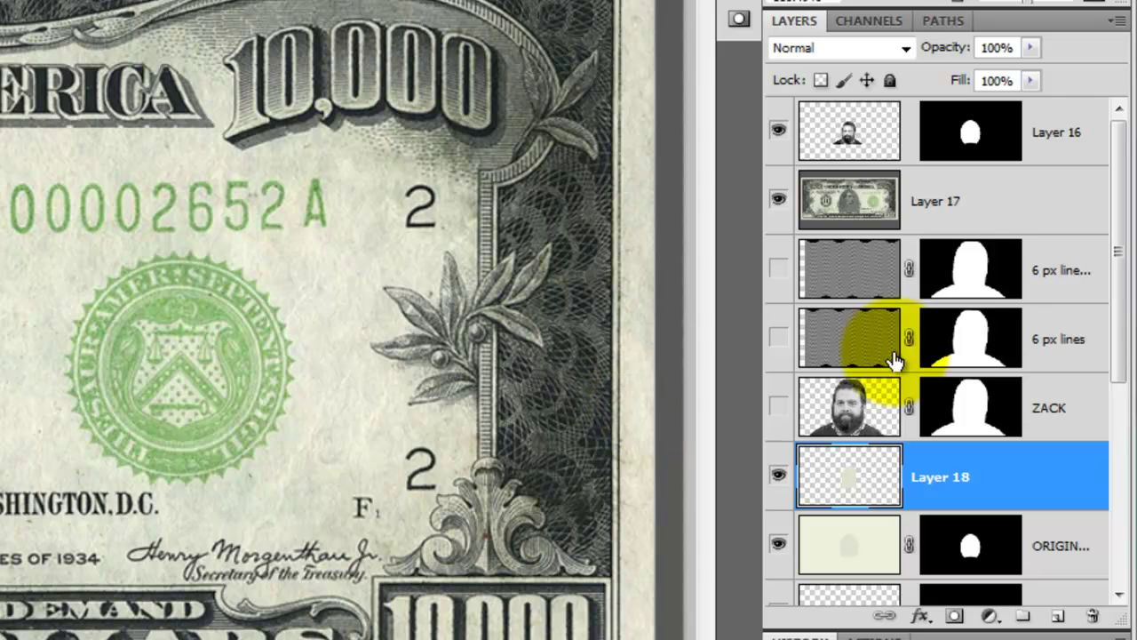
pyautogui.moveTo(1015, 471); pyautogui.dragTo(1028, 188)
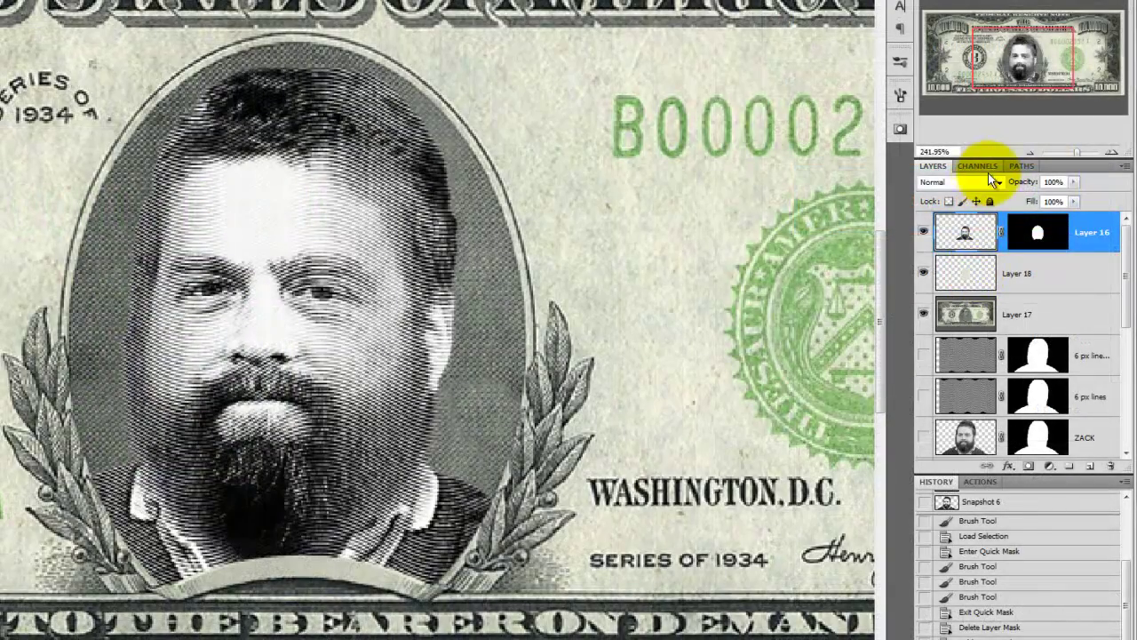
# Set the blend mode of Layer 16 to Multiply, keeping that portrait layer selected.
pyautogui.click(999, 183)
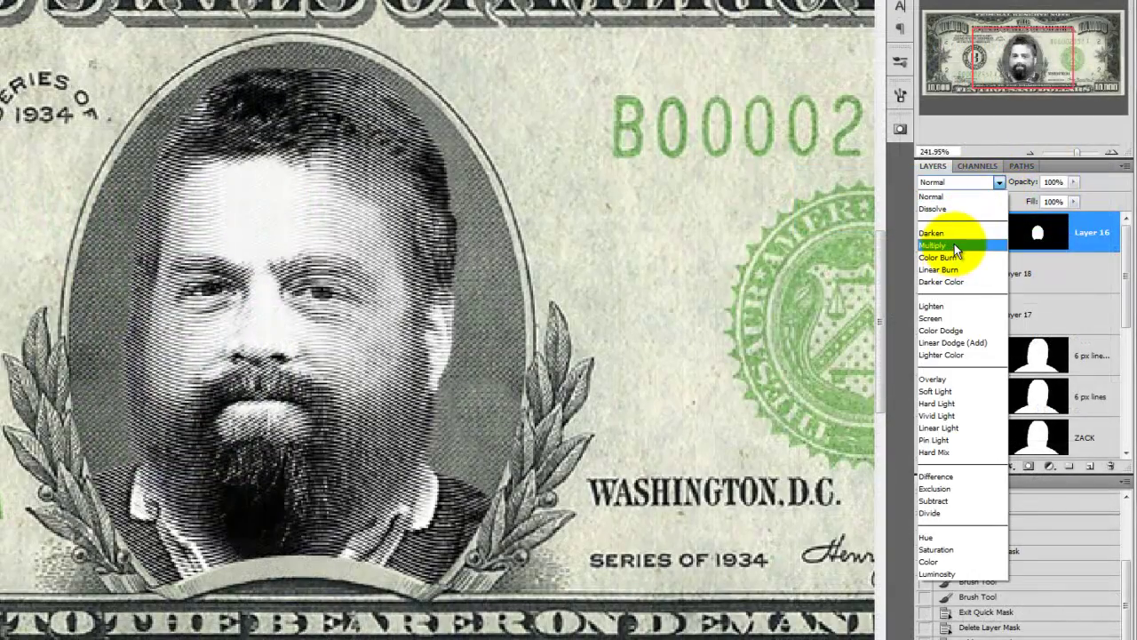
pyautogui.click(954, 242)
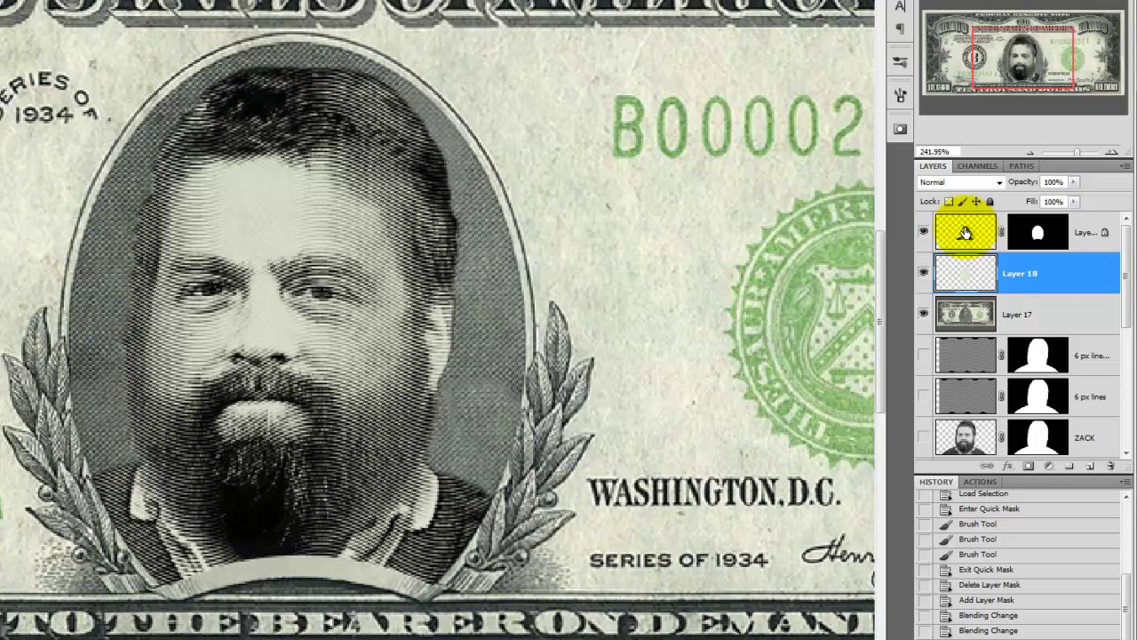
pyautogui.click(965, 233)
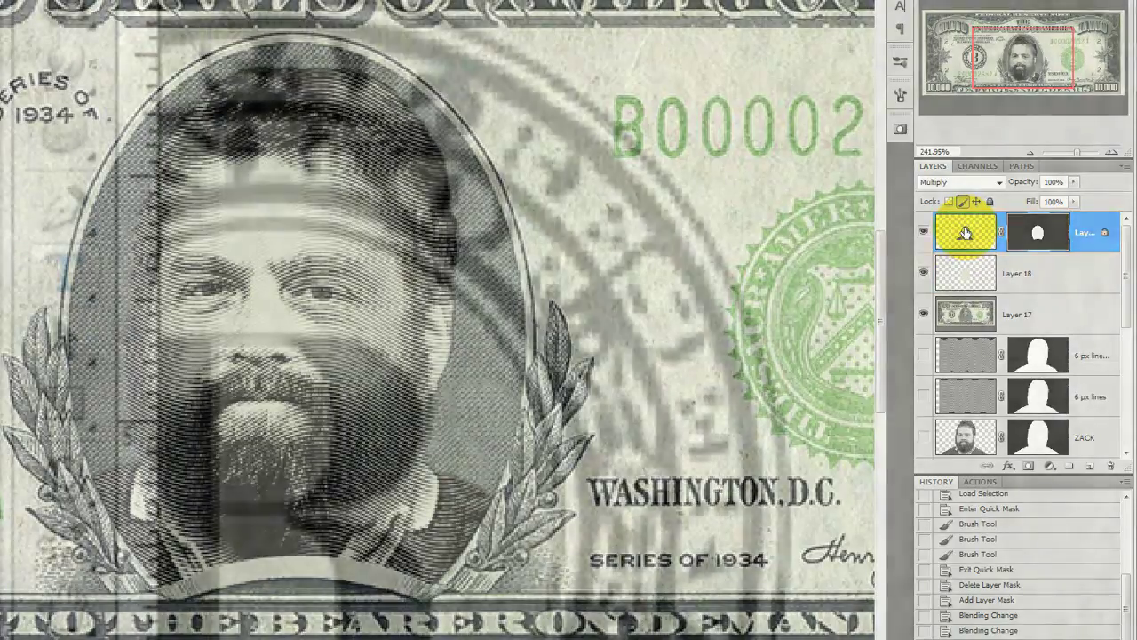
# Add centred 11 pt Legal Tender text reading "GALIFIANAKIS" on the ribbon below the portrait.
pyautogui.click(78, 266)
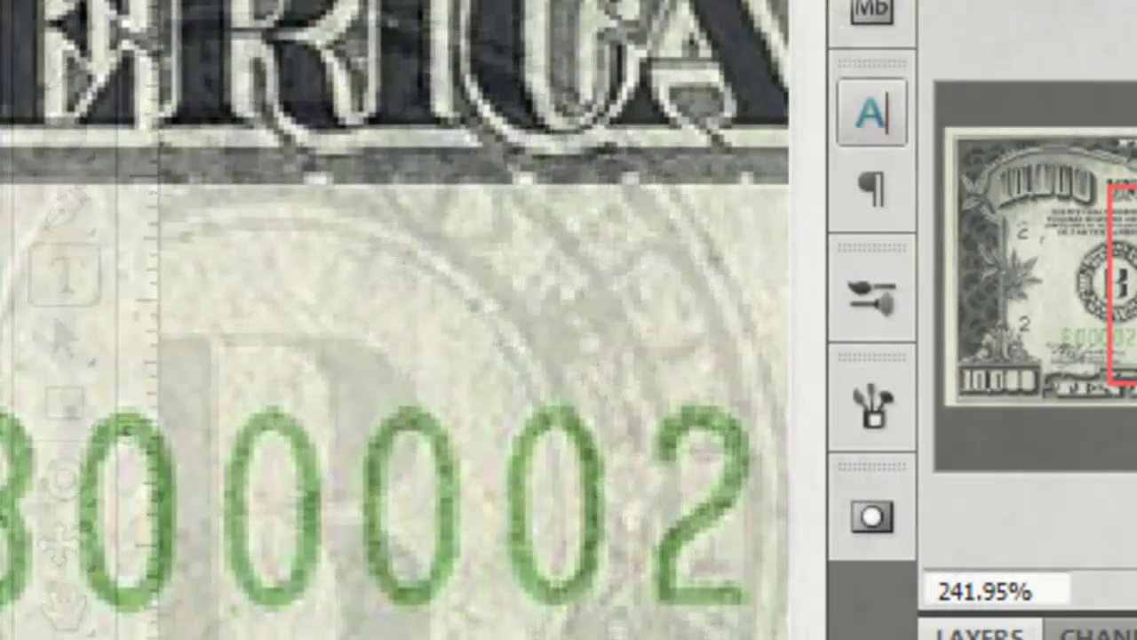
pyautogui.click(866, 111)
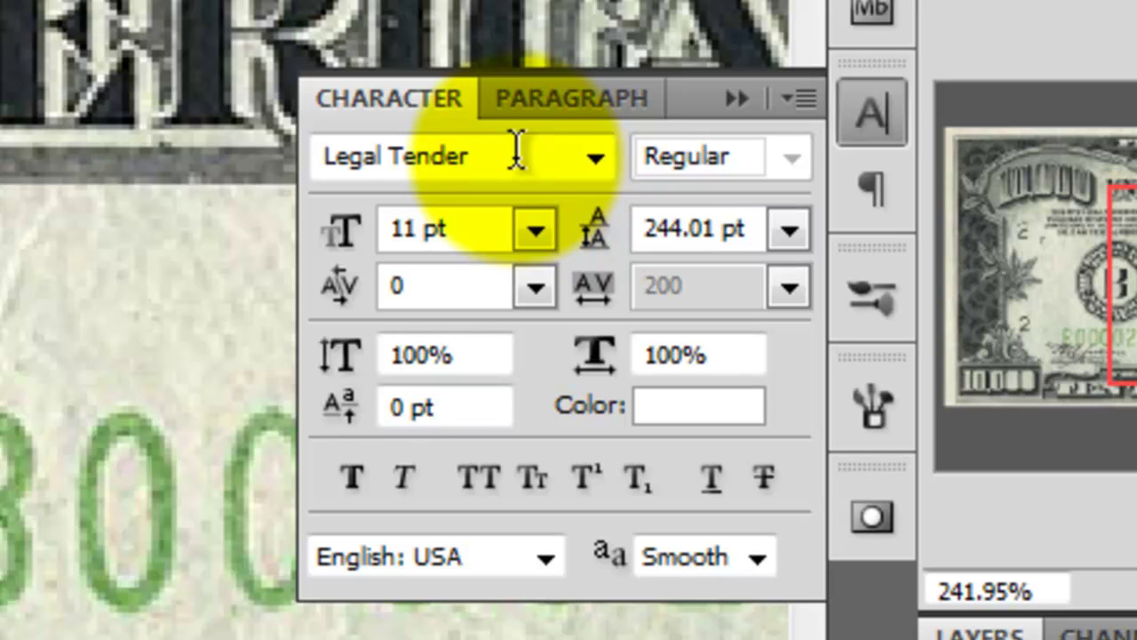
pyautogui.click(543, 113)
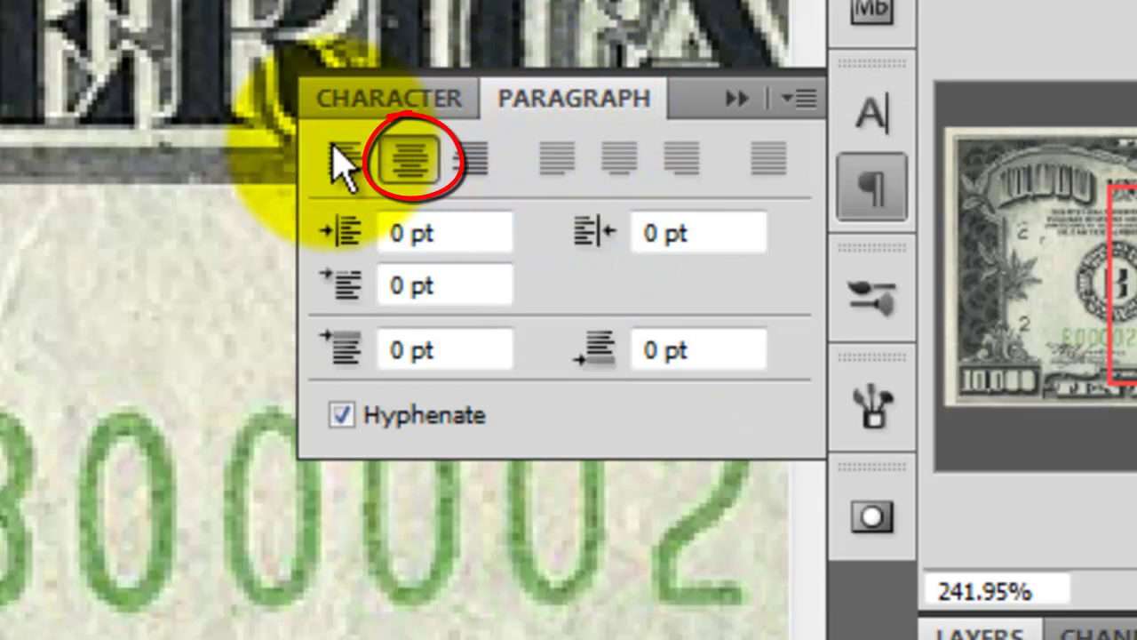
pyautogui.click(388, 97)
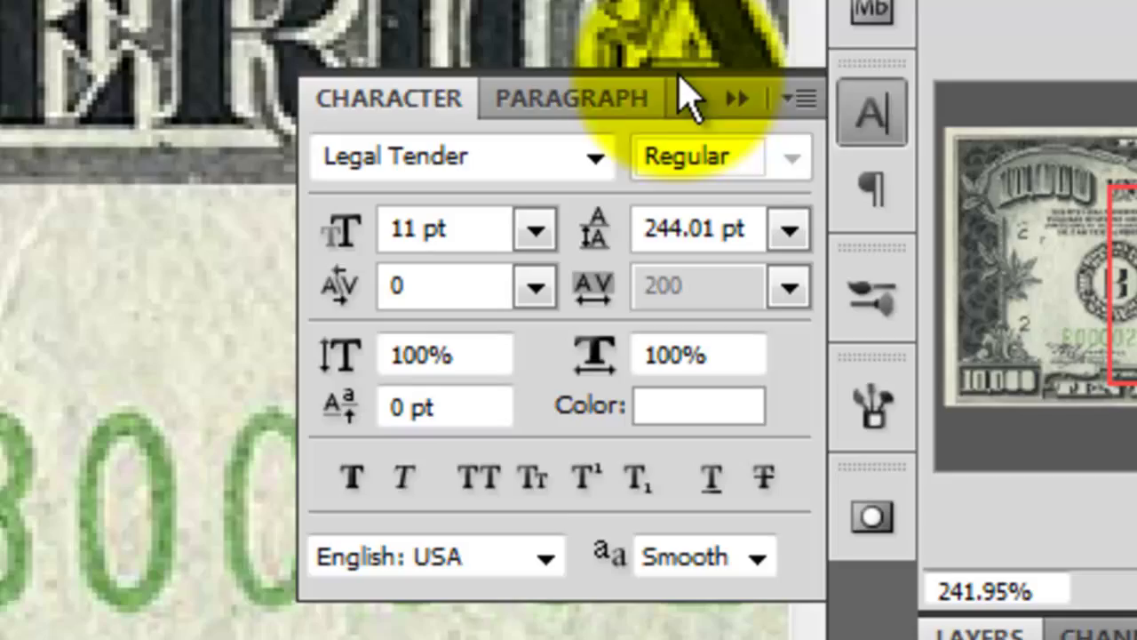
pyautogui.click(737, 100)
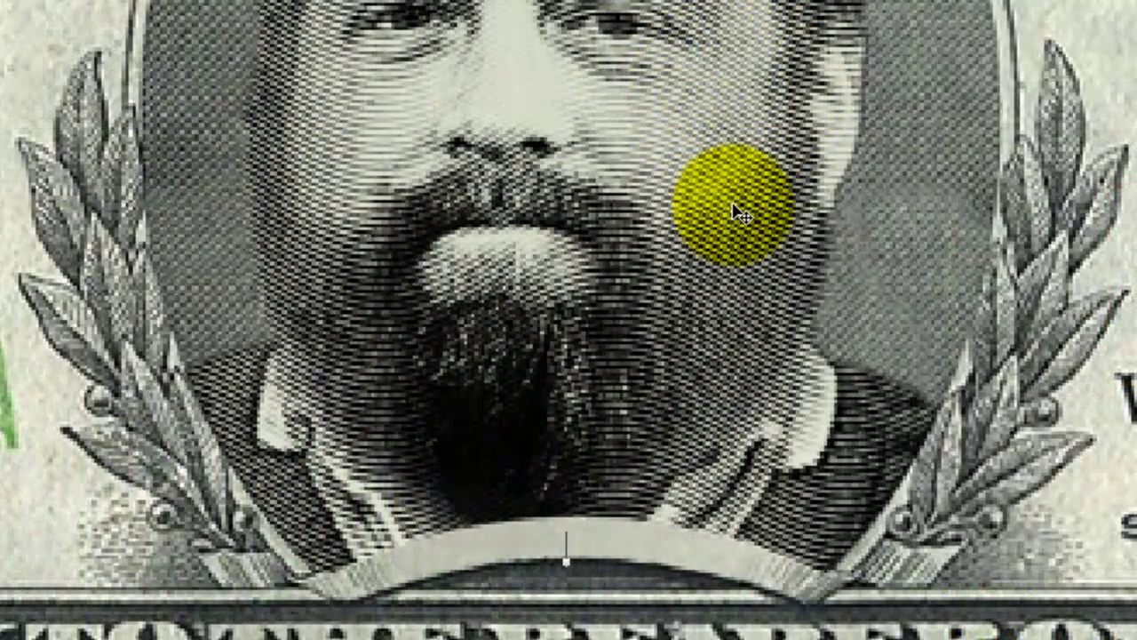
pyautogui.write('ANAKIS')
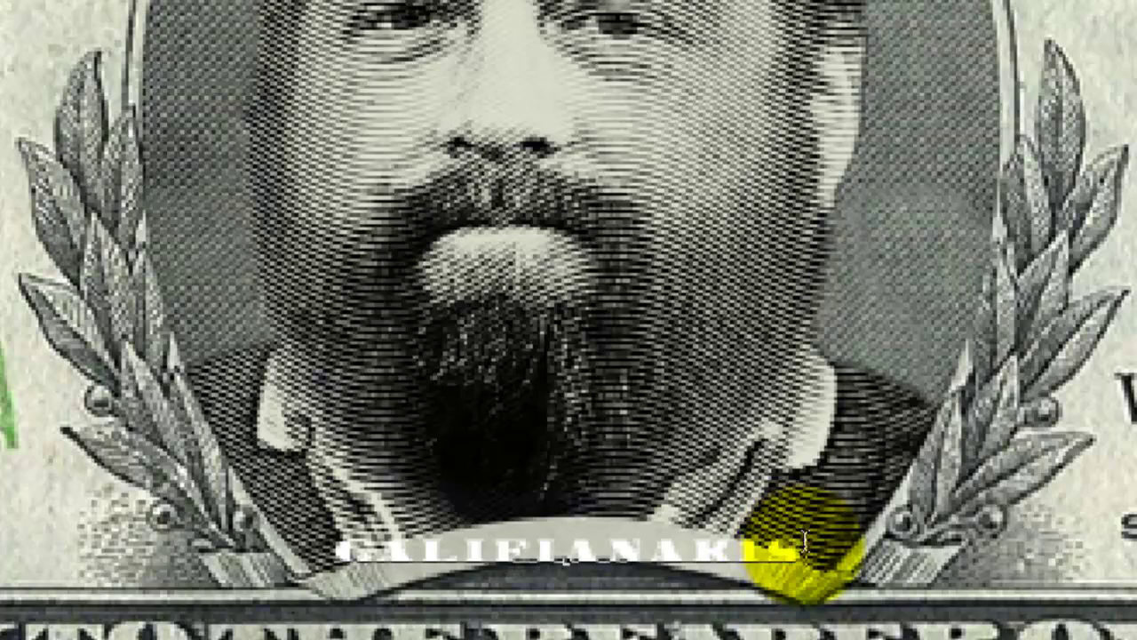
# Select the whole name on the ribbon and change its text colour to black (000000).
pyautogui.moveTo(802, 542); pyautogui.dragTo(280, 518)
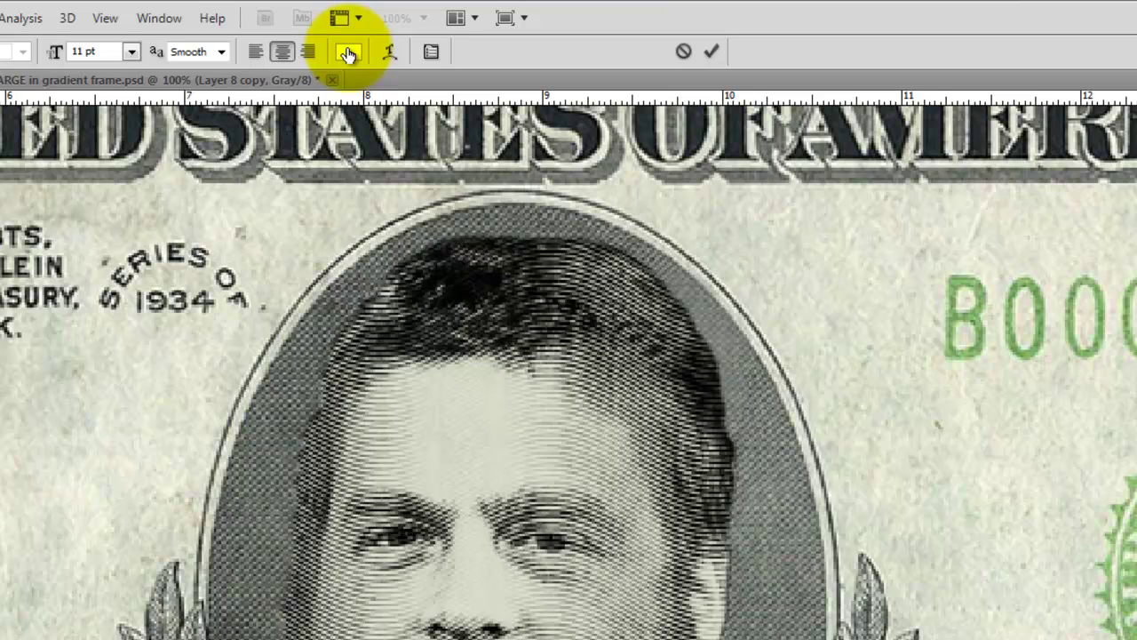
pyautogui.click(347, 54)
pyautogui.moveTo(477, 411); pyautogui.dragTo(262, 619)
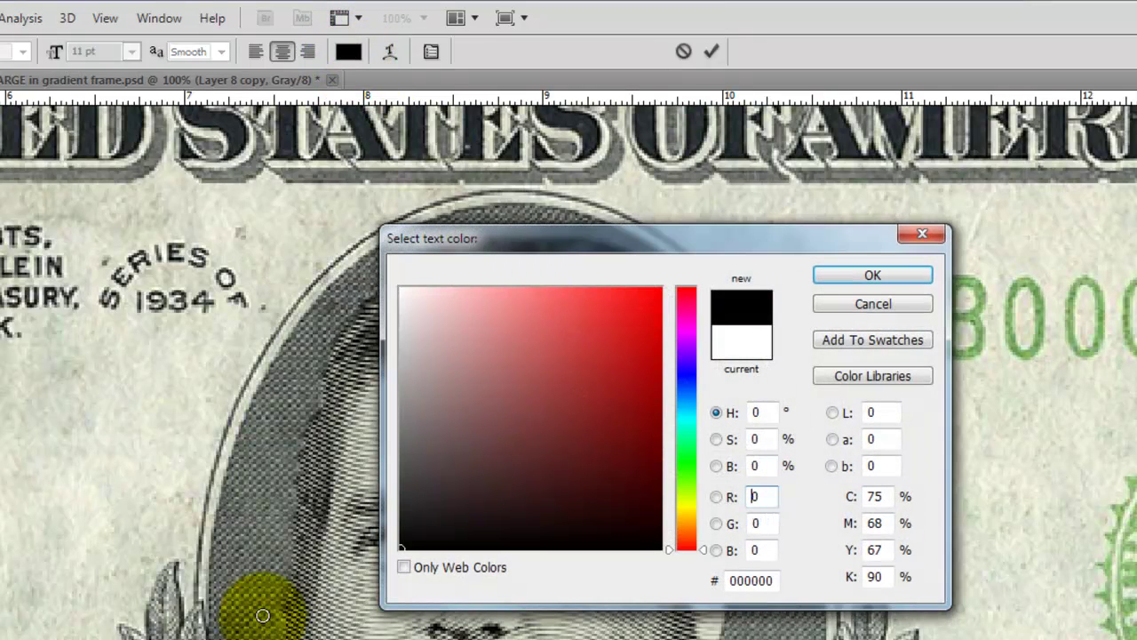
pyautogui.click(853, 276)
# Warp the ribbon text with a horizontal Arc style and a bend of +26% to follow the ribbon's curve.
pyautogui.click(391, 54)
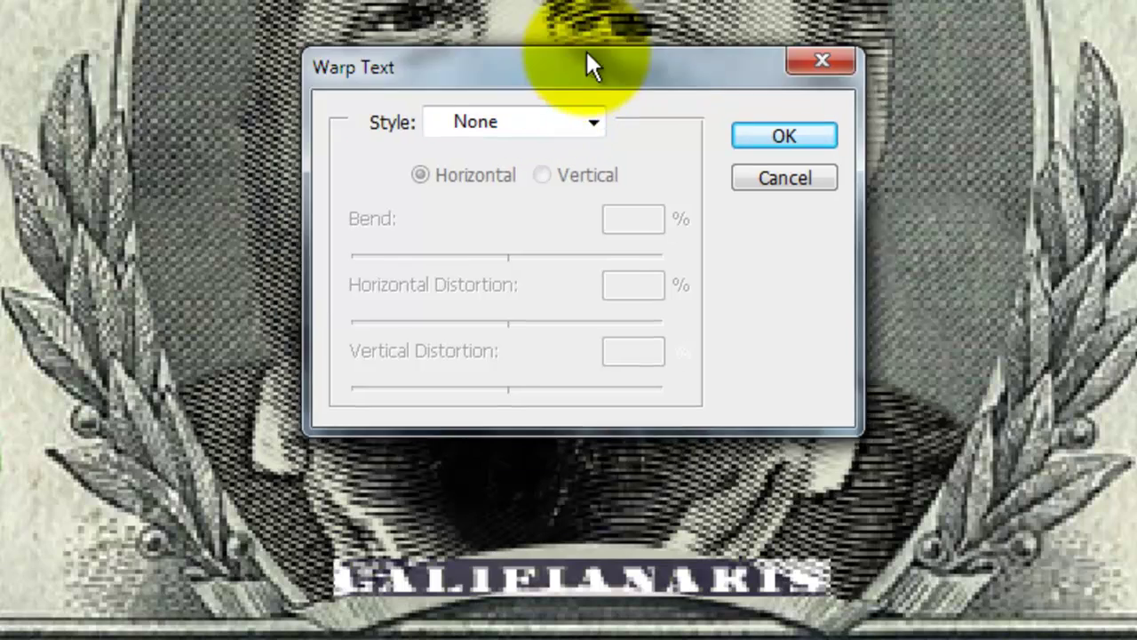
pyautogui.click(582, 192)
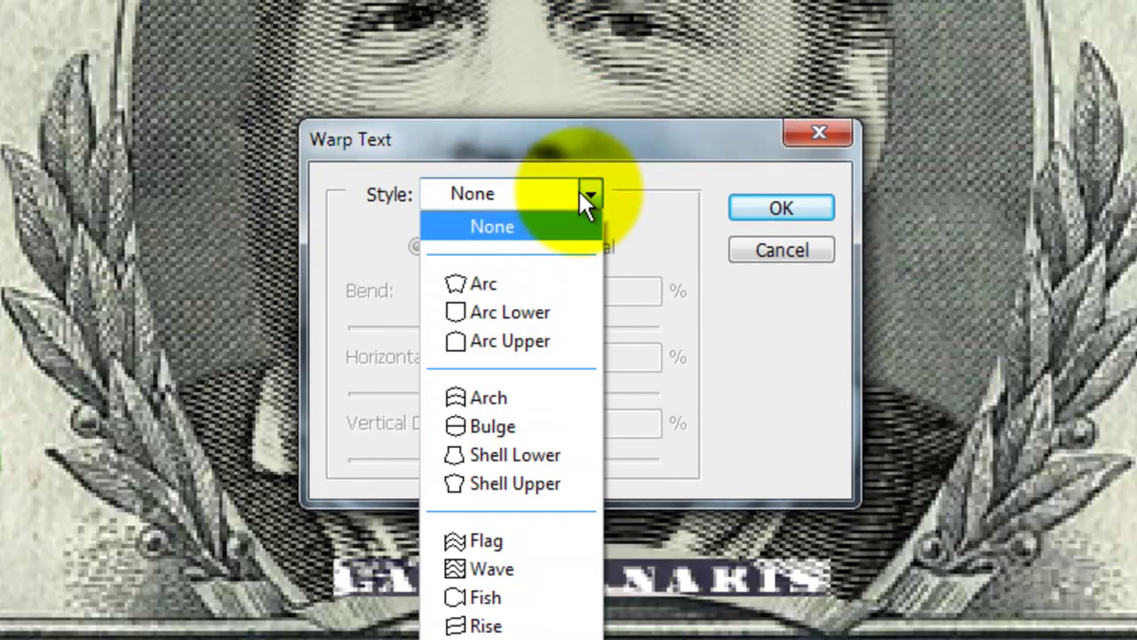
pyautogui.click(501, 287)
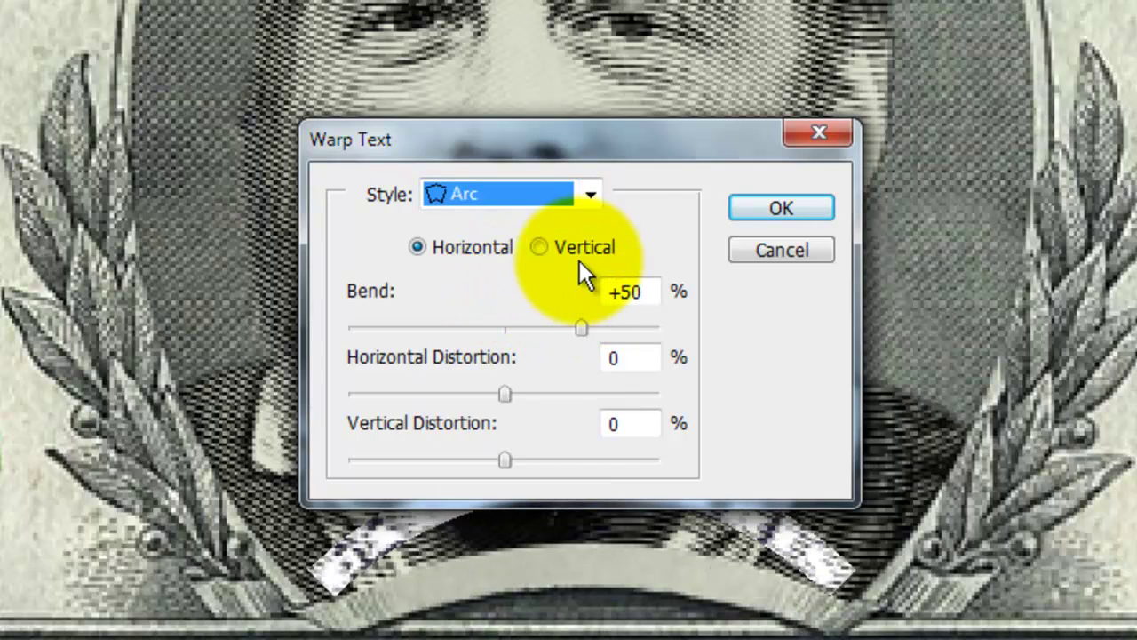
pyautogui.moveTo(616, 136); pyautogui.dragTo(611, 116)
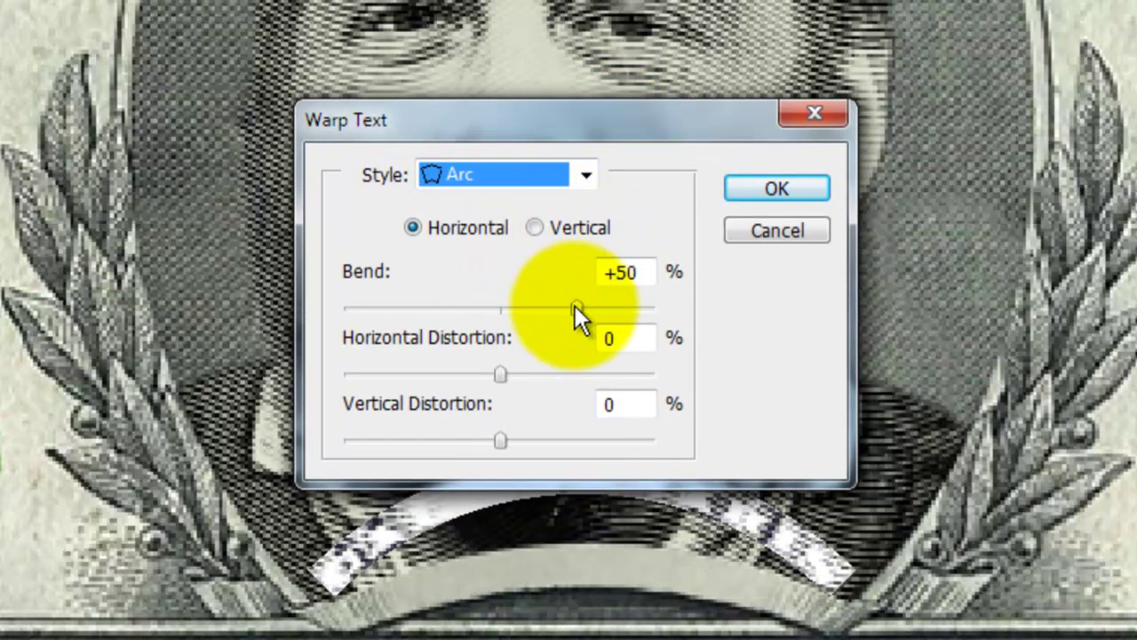
pyautogui.moveTo(575, 305); pyautogui.dragTo(541, 310)
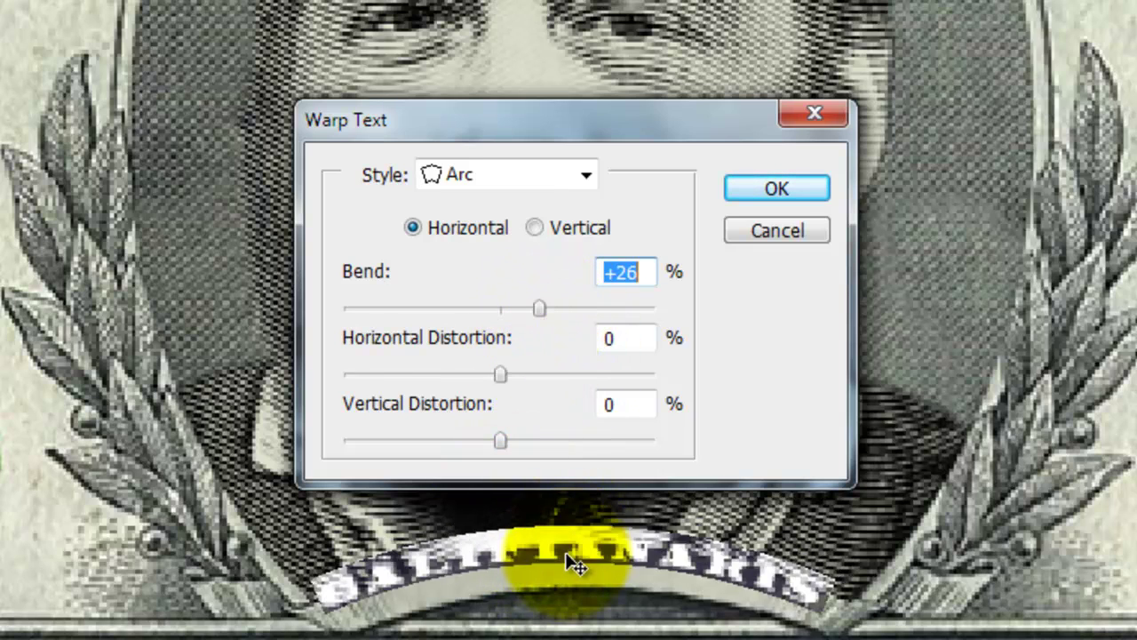
pyautogui.click(769, 189)
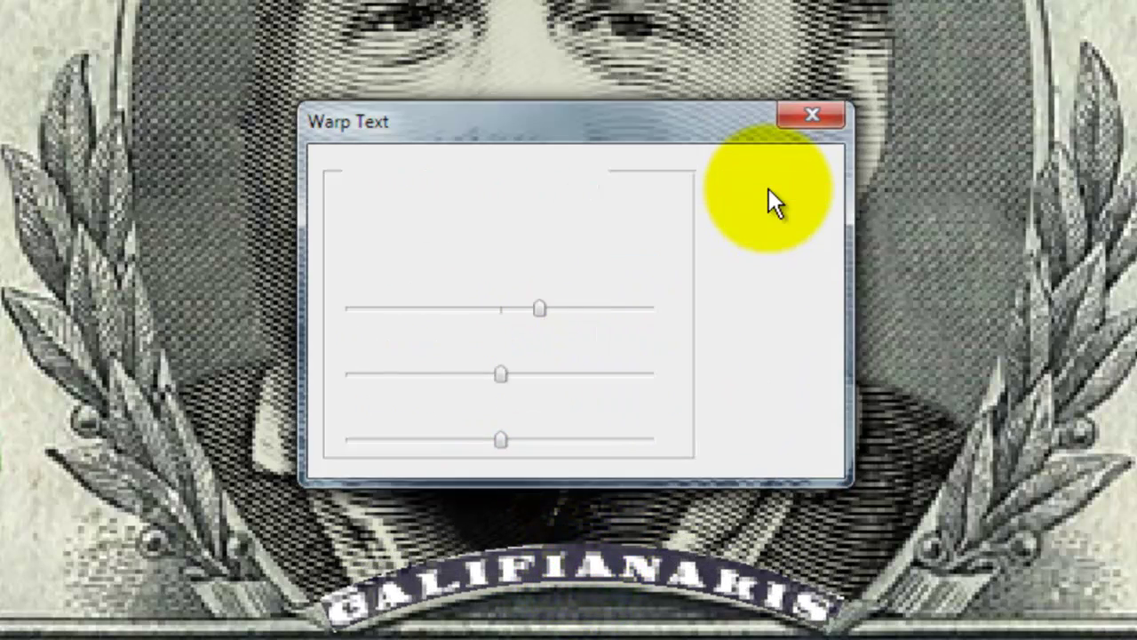